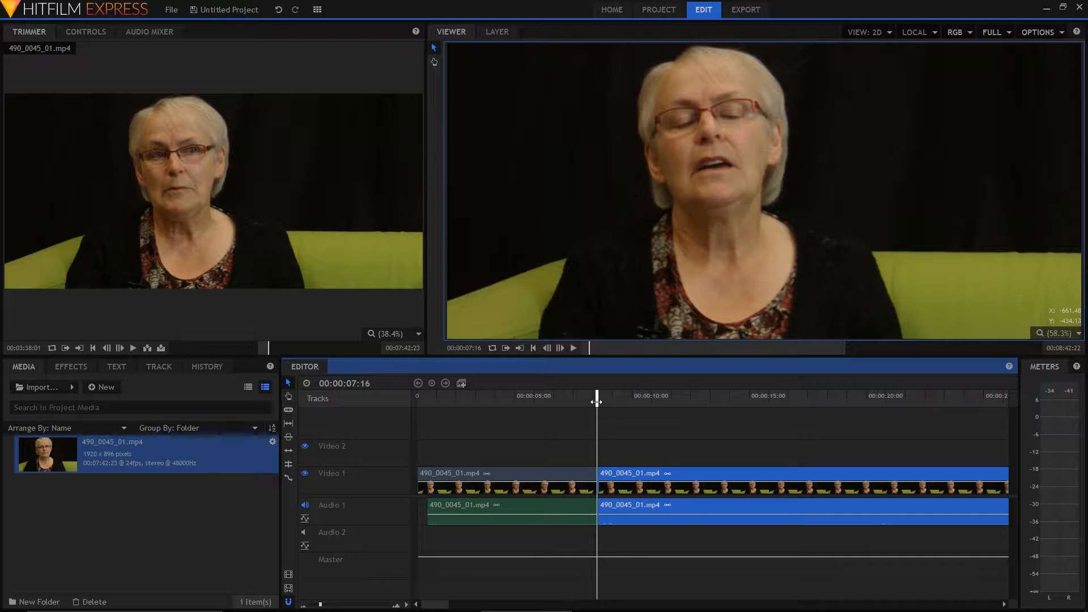
Find the Cross Dissolve transition and apply it at the cut between the two clips on Video 1
{"action": "left_click_drag", "start_coordinate": [597, 398], "coordinate": [597, 400]}
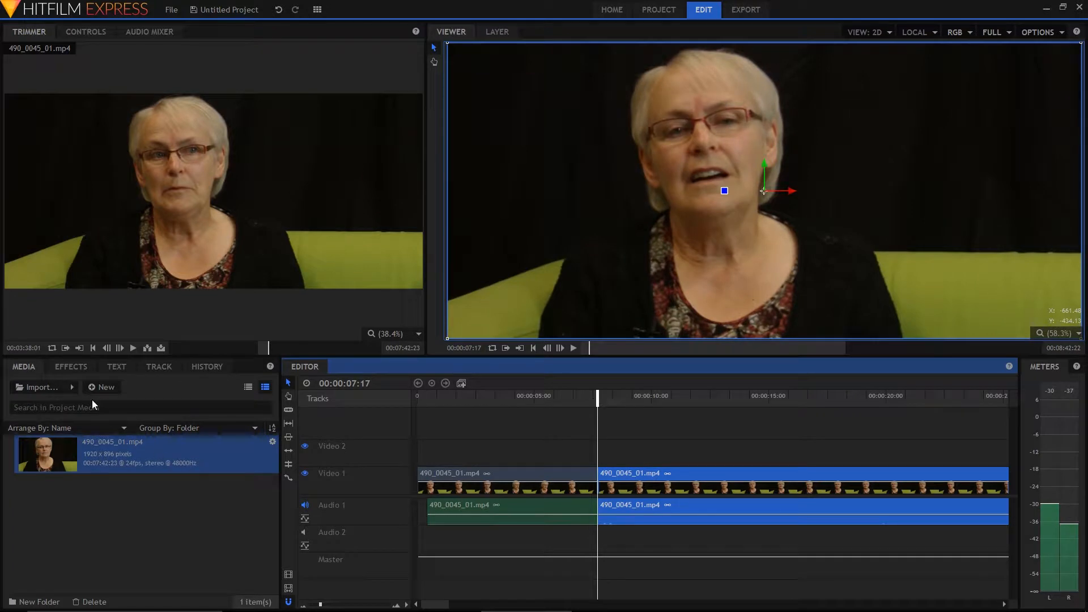
{"action": "left_click", "coordinate": [74, 368]}
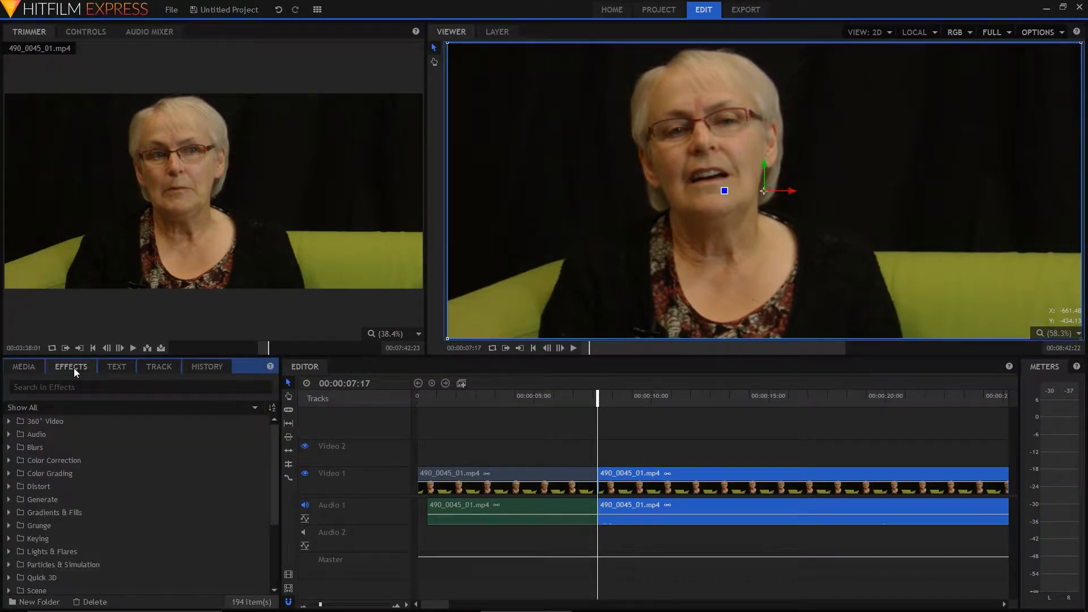
{"action": "left_click", "coordinate": [98, 390]}
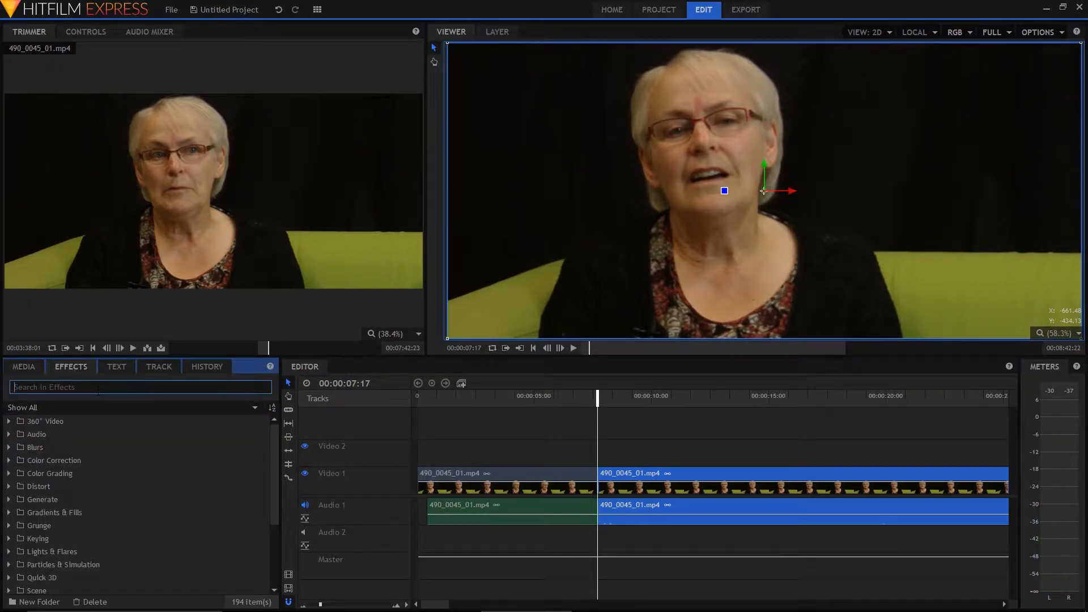
{"action": "type", "text": "cross"}
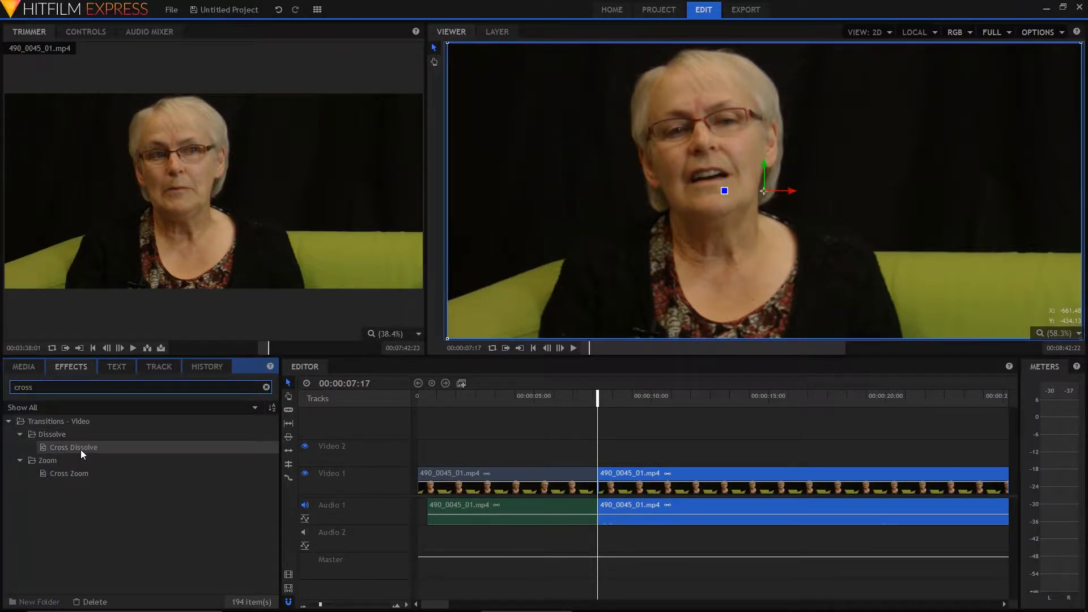
{"action": "left_click_drag", "start_coordinate": [80, 450], "coordinate": [599, 486]}
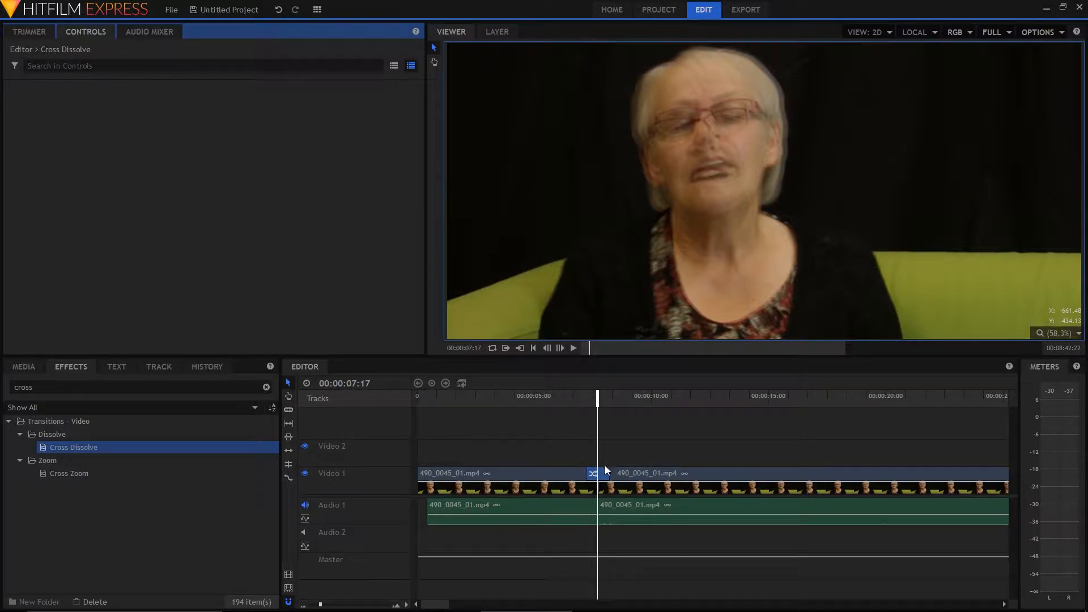
{"action": "mouse_move", "coordinate": [605, 469]}
{"action": "left_mouse_down"}
{"action": "mouse_move", "coordinate": [625, 469]}
{"action": "mouse_move", "coordinate": [607, 469]}
{"action": "left_mouse_up"}
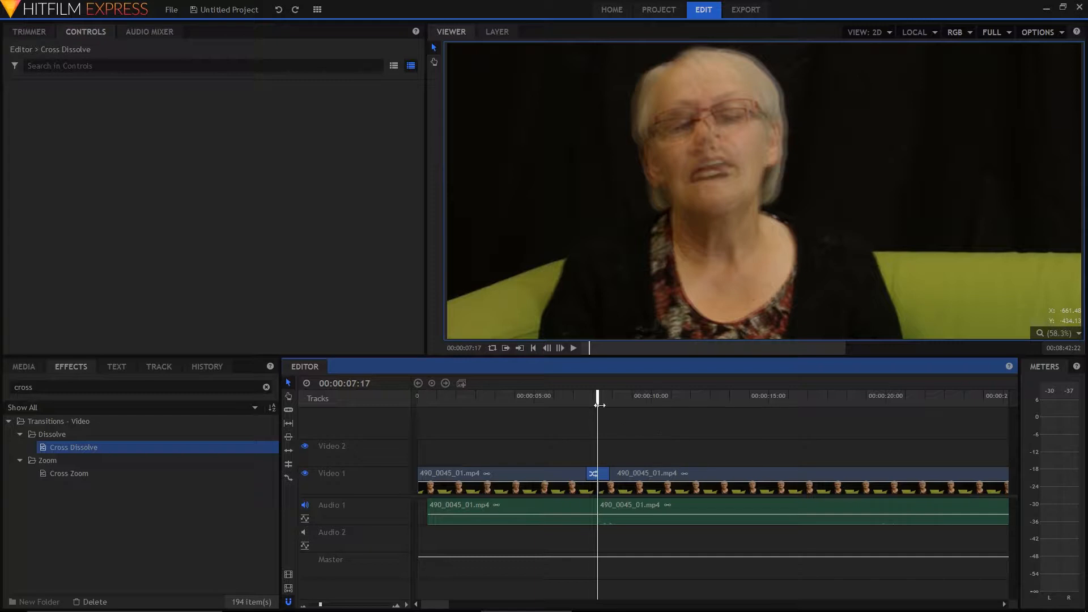
Play back the Video 1 cut from just before the Cross Dissolve to preview the transition
{"action": "left_click_drag", "start_coordinate": [598, 400], "coordinate": [583, 421]}
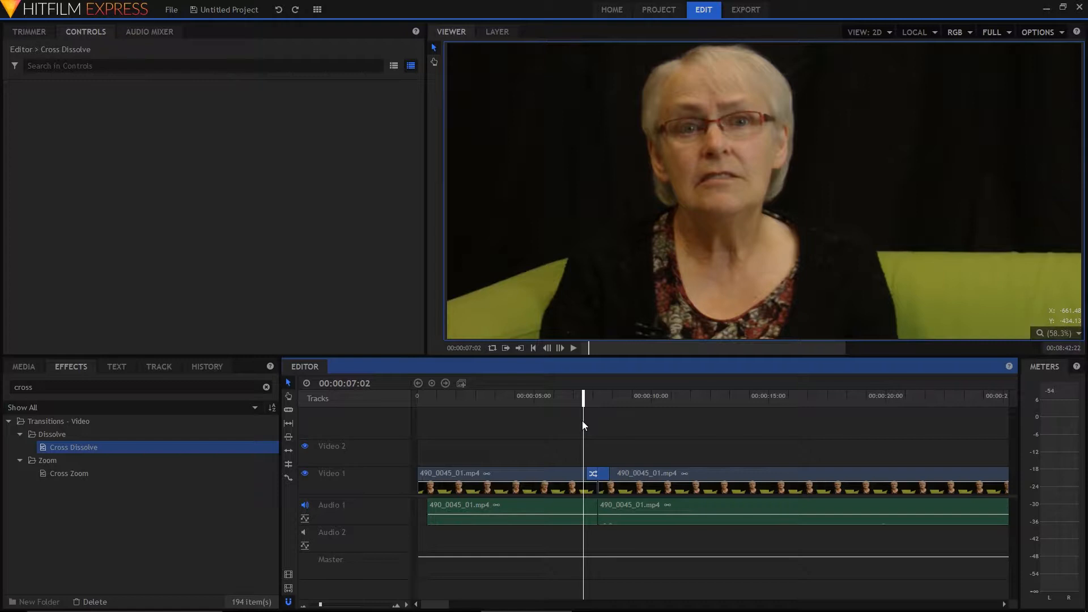
{"action": "key", "text": "space"}
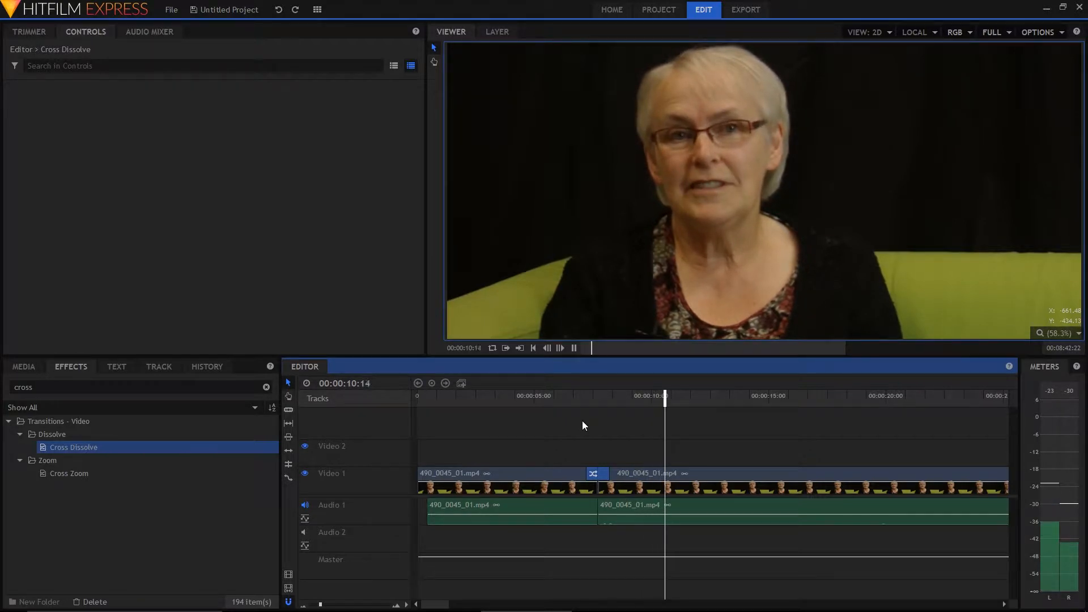
{"action": "key", "text": "space"}
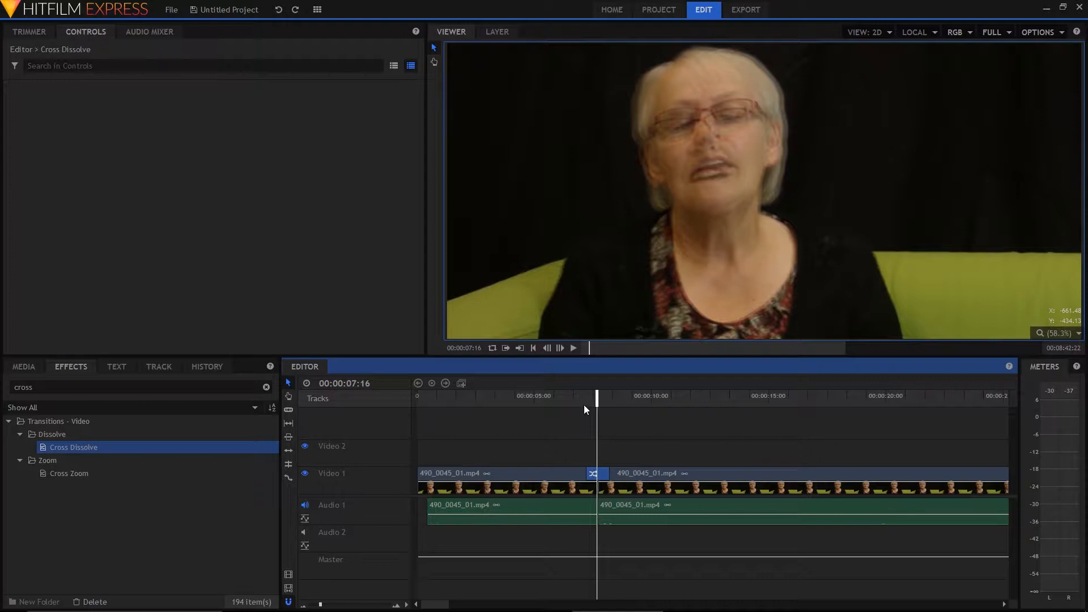
Find the Fade to Color video transition and apply it to the start of the first clip on Video 1
{"action": "left_click_drag", "start_coordinate": [597, 404], "coordinate": [415, 408]}
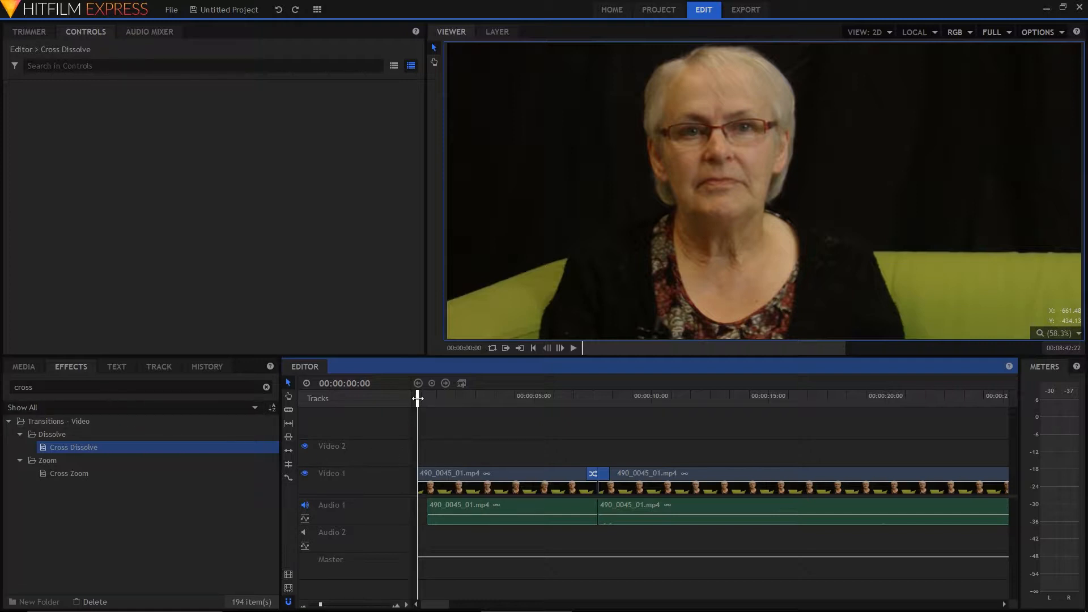
{"action": "left_click_drag", "start_coordinate": [122, 393], "coordinate": [8, 389]}
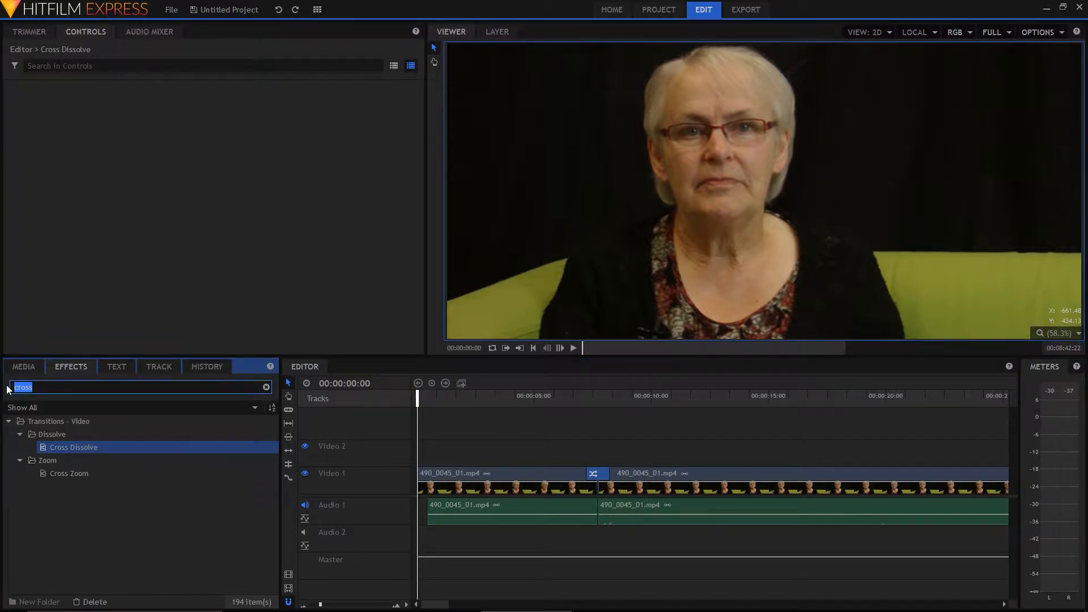
{"action": "type", "text": "fade"}
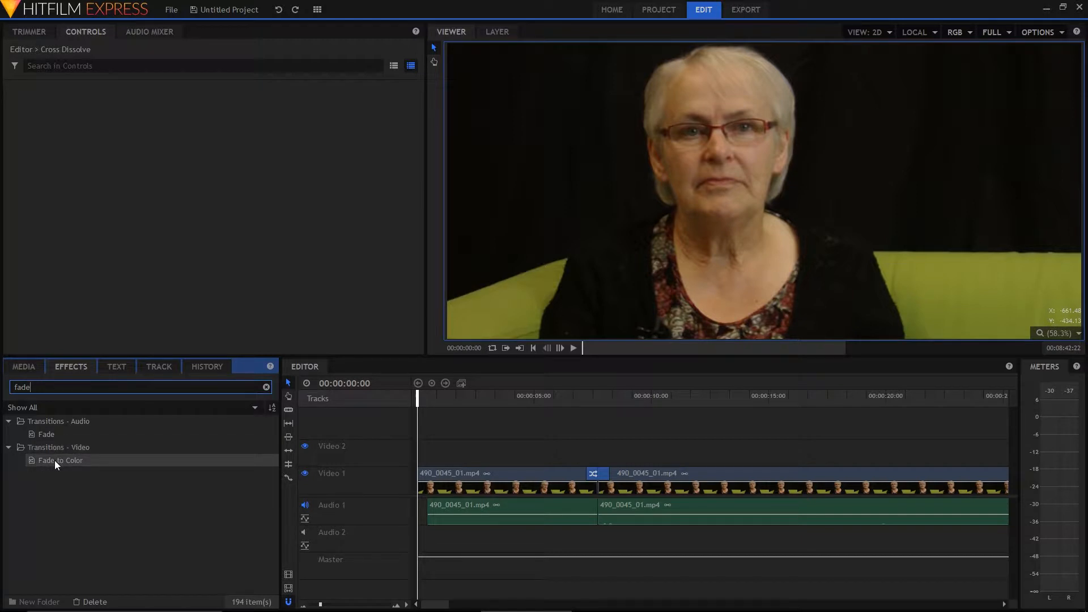
{"action": "left_click_drag", "start_coordinate": [54, 460], "coordinate": [429, 478]}
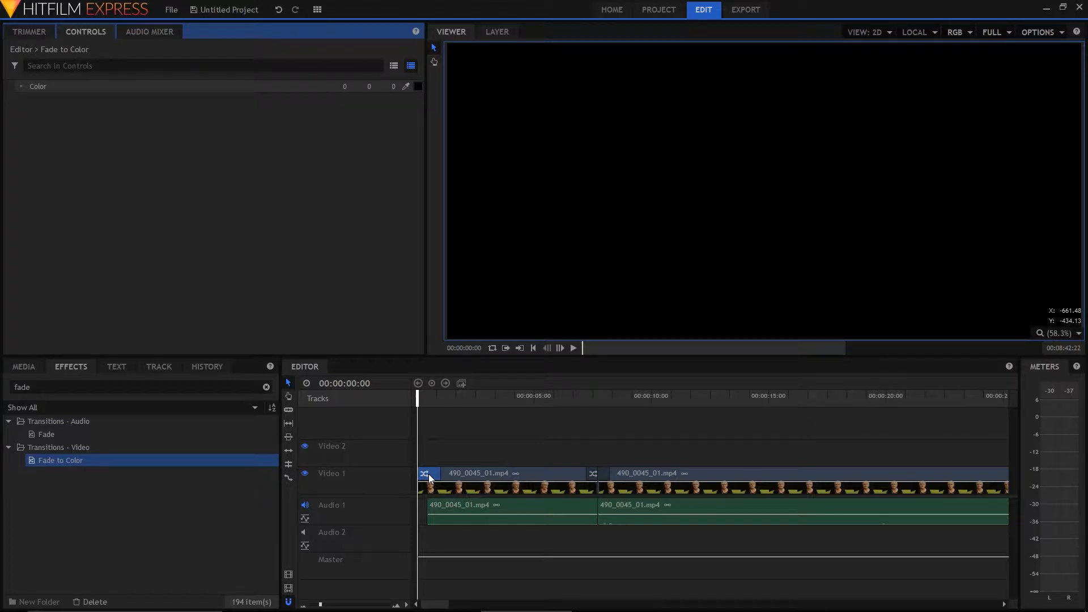
Play the opening of the timeline to preview the fade-in, and scrub through both transitions
{"action": "key", "text": "space"}
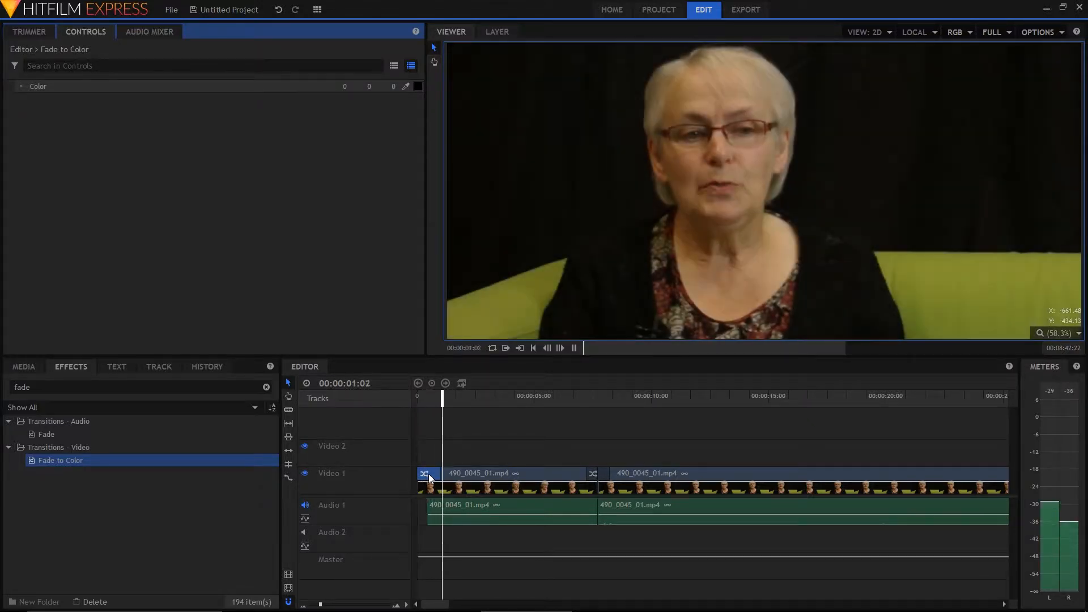
{"action": "key", "text": "space"}
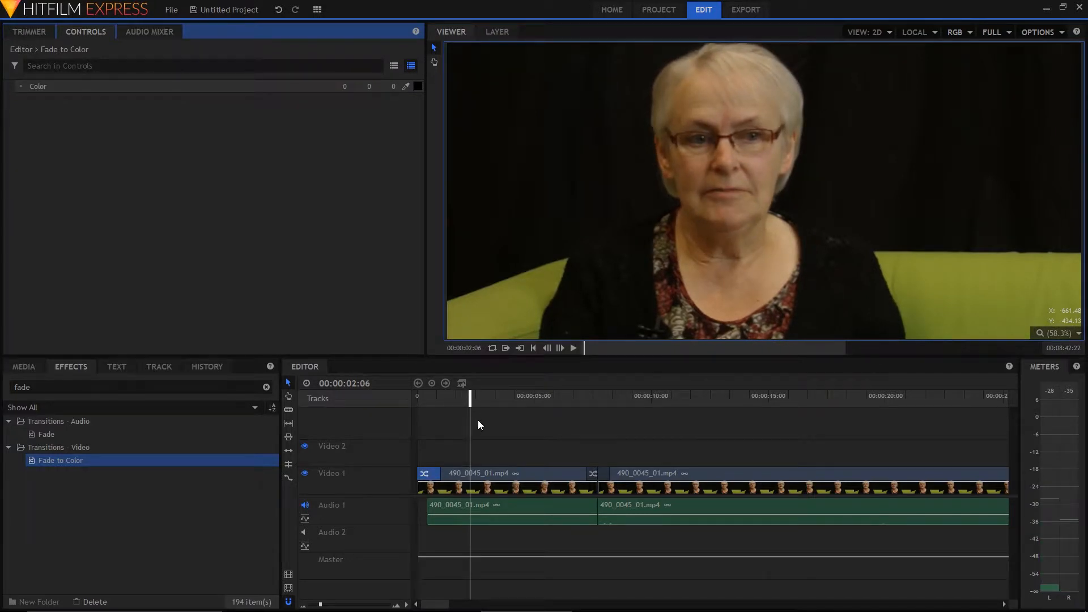
{"action": "left_click_drag", "start_coordinate": [470, 397], "coordinate": [439, 440]}
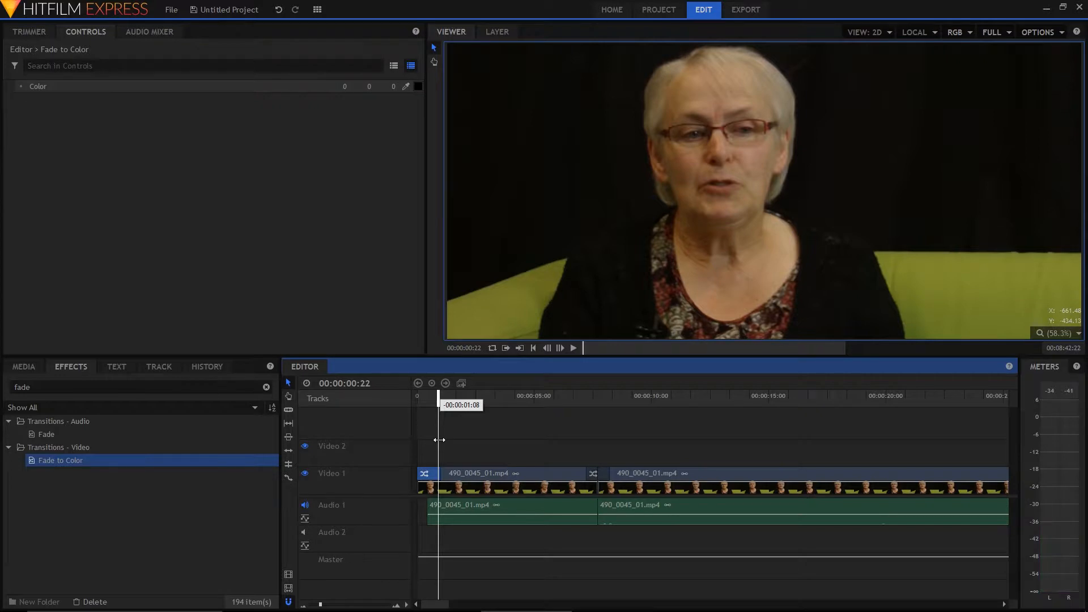
{"action": "left_click_drag", "start_coordinate": [440, 440], "coordinate": [596, 447]}
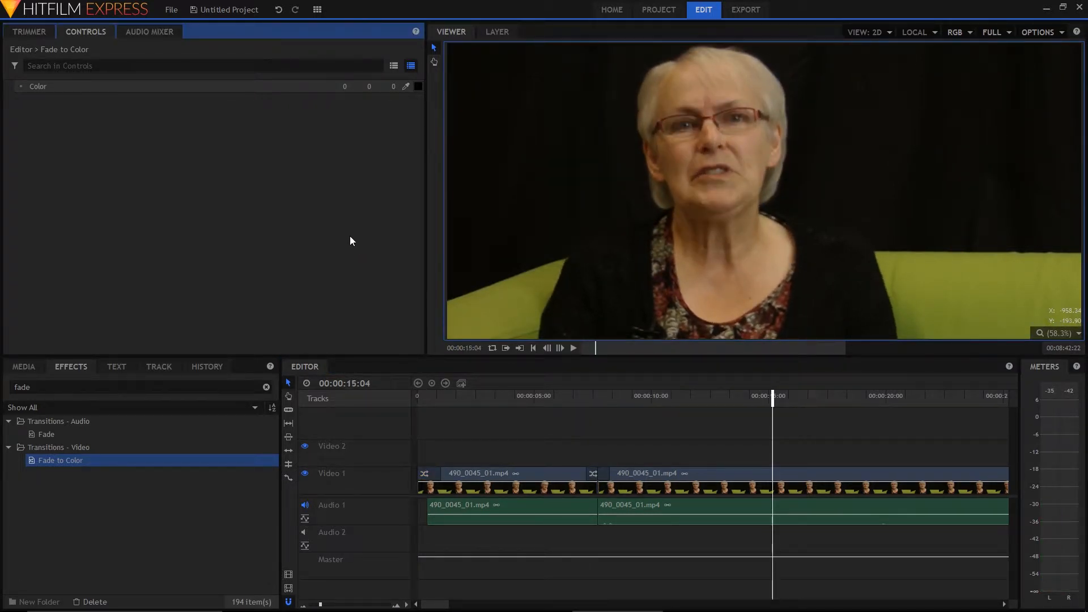
Save the project as interview in the hitfilm test folder, replacing the existing file
{"action": "left_click", "coordinate": [178, 15]}
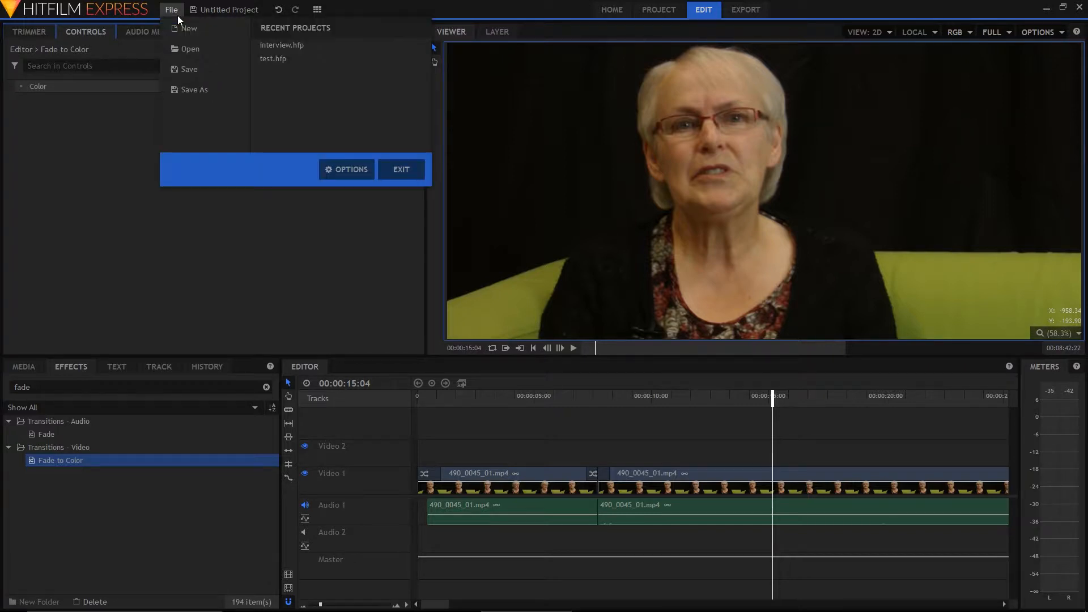
{"action": "left_click", "coordinate": [199, 69]}
{"action": "left_click", "coordinate": [522, 239]}
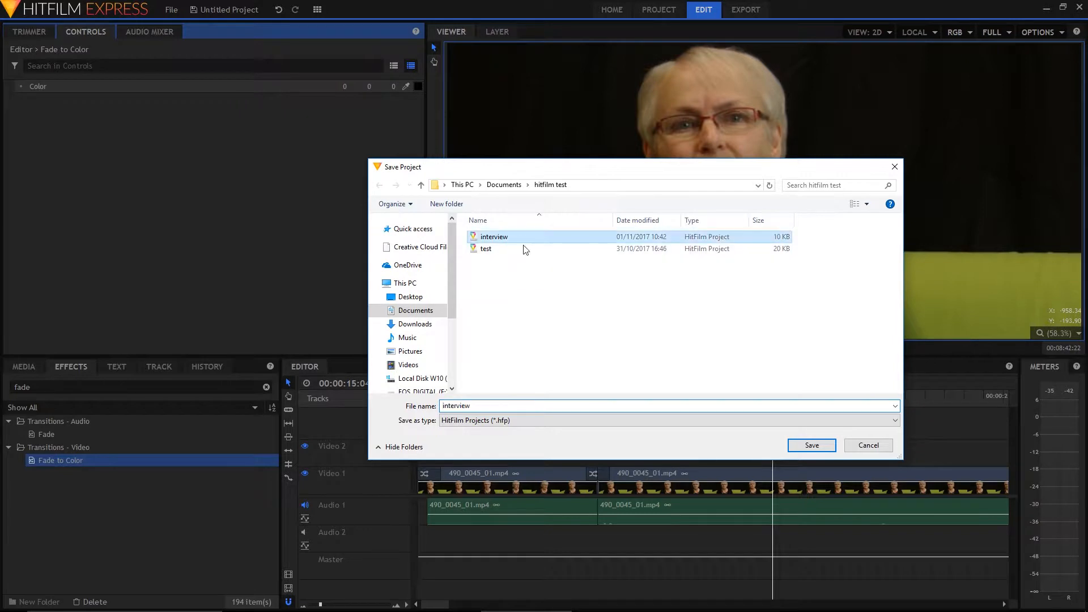
{"action": "left_click", "coordinate": [810, 445]}
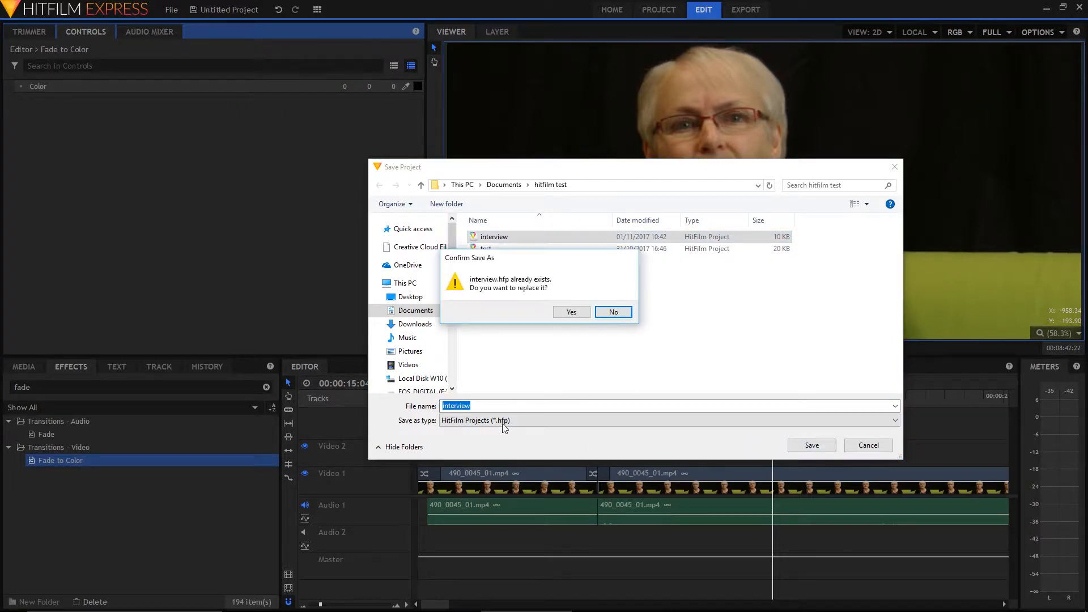
{"action": "left_click", "coordinate": [572, 313]}
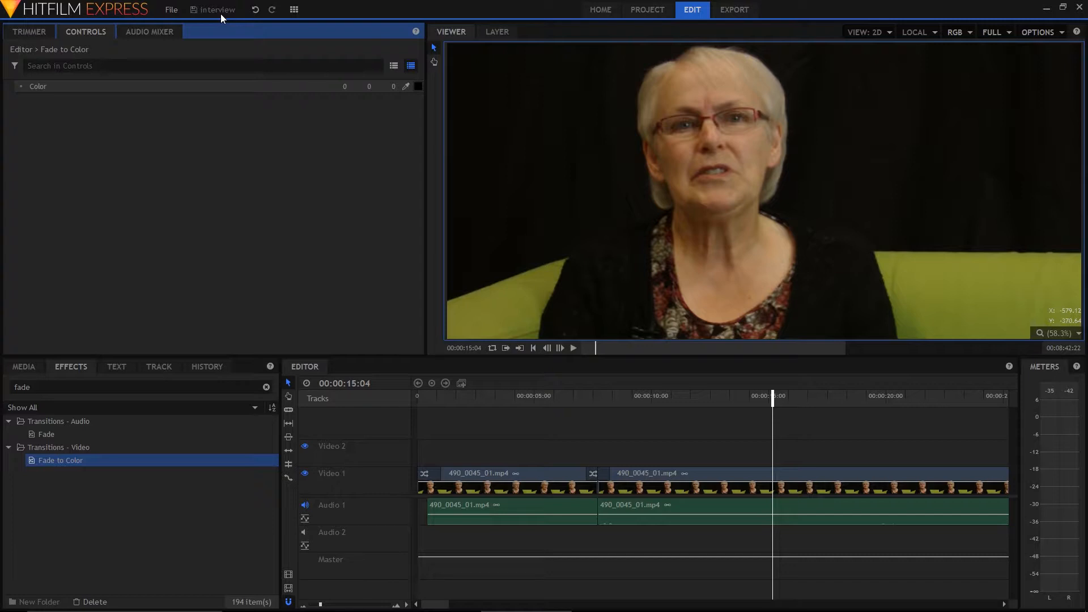
{"action": "left_click", "coordinate": [171, 9]}
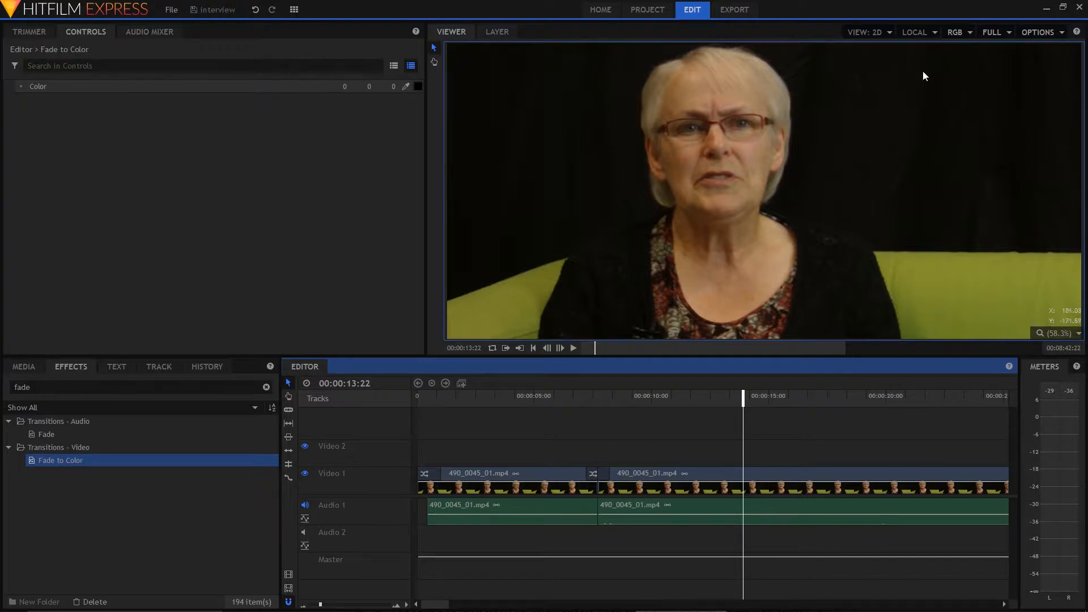
Switch to the browser and examine the image, summary and licensing details on the Wikimedia Commons page for Coventry precinct and spire.jpg
{"action": "left_click", "coordinate": [1046, 8]}
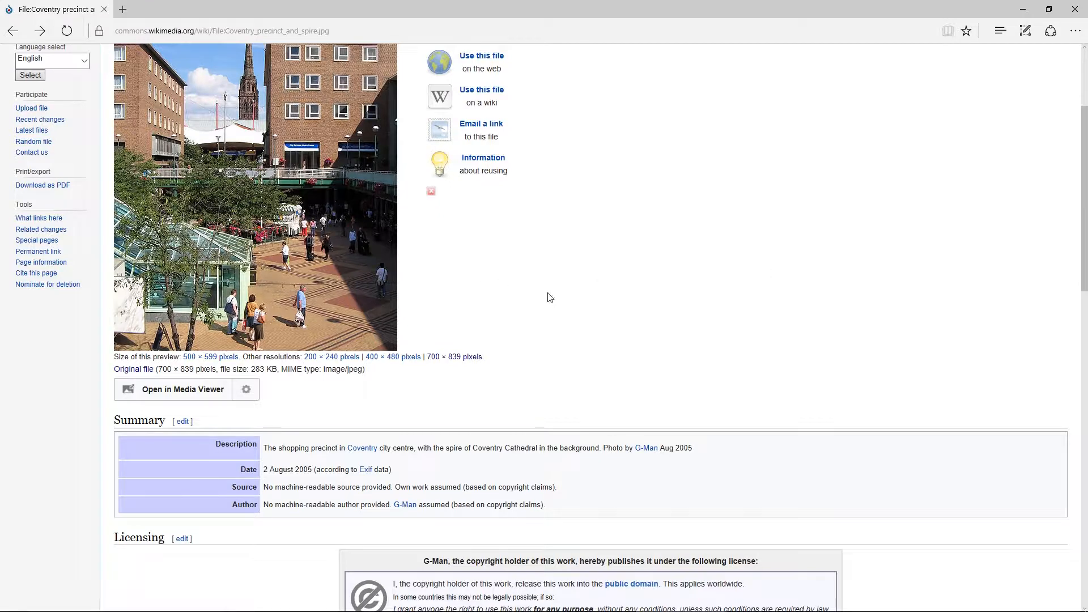
{"action": "scroll", "coordinate": [658, 333], "scroll_direction": "up", "scroll_amount": 3}
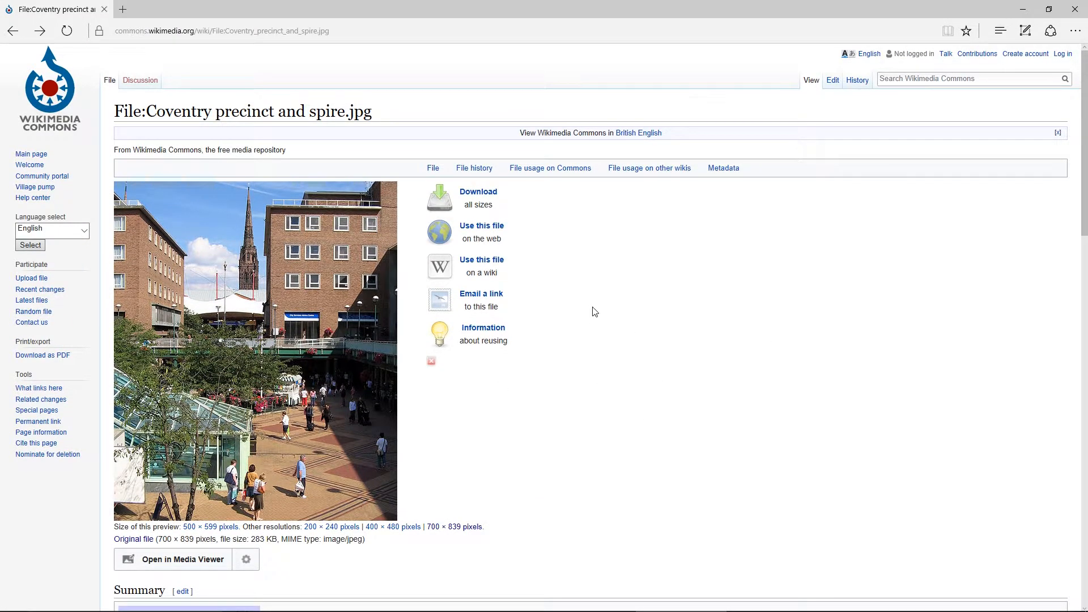
{"action": "scroll", "coordinate": [594, 312], "scroll_direction": "down", "scroll_amount": 2}
{"action": "scroll", "coordinate": [594, 312], "scroll_direction": "down", "scroll_amount": 2}
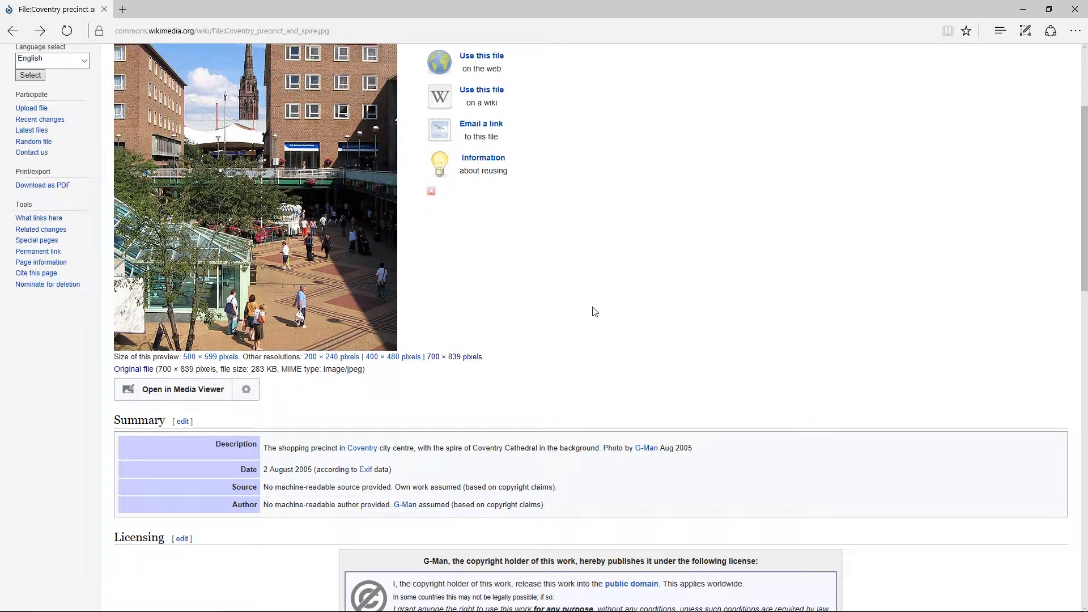
{"action": "scroll", "coordinate": [594, 312], "scroll_direction": "up", "scroll_amount": 2}
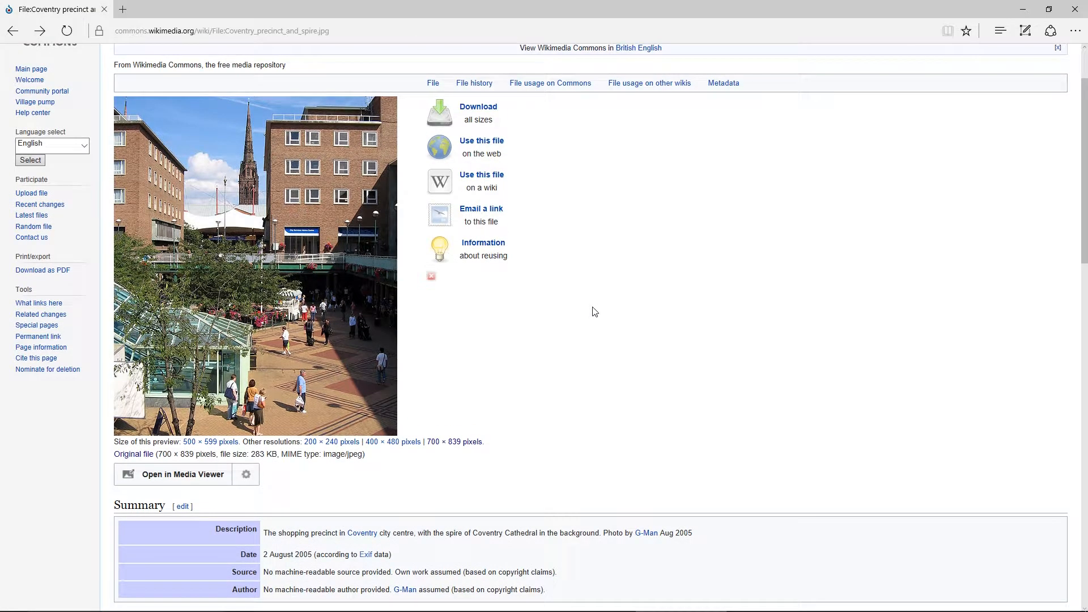
{"action": "scroll", "coordinate": [595, 312], "scroll_direction": "up", "scroll_amount": 2}
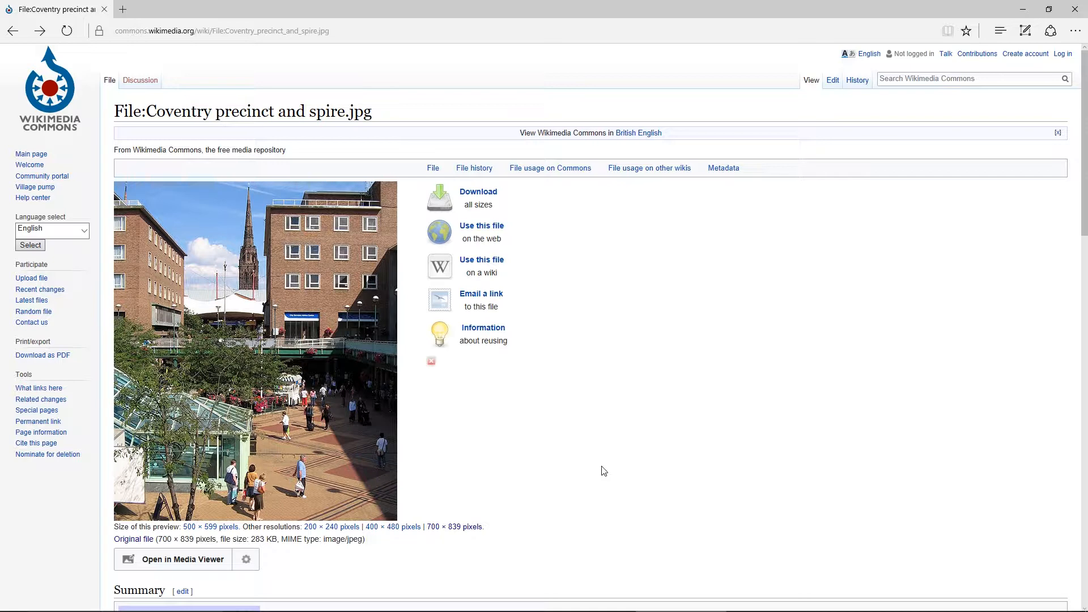
{"action": "scroll", "coordinate": [604, 471], "scroll_direction": "down", "scroll_amount": 3}
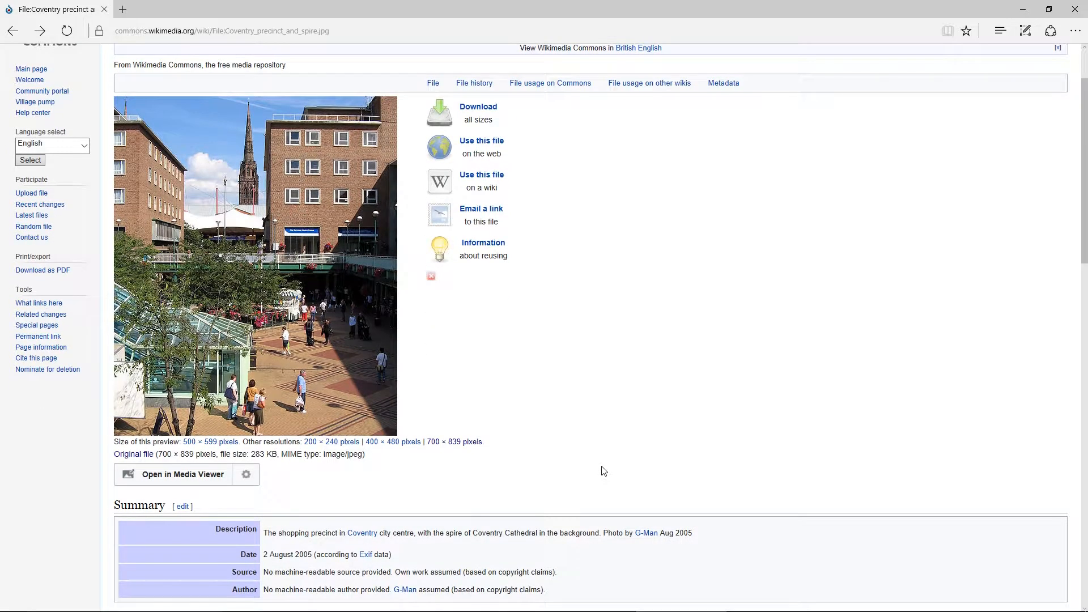
{"action": "scroll", "coordinate": [603, 471], "scroll_direction": "down", "scroll_amount": 5}
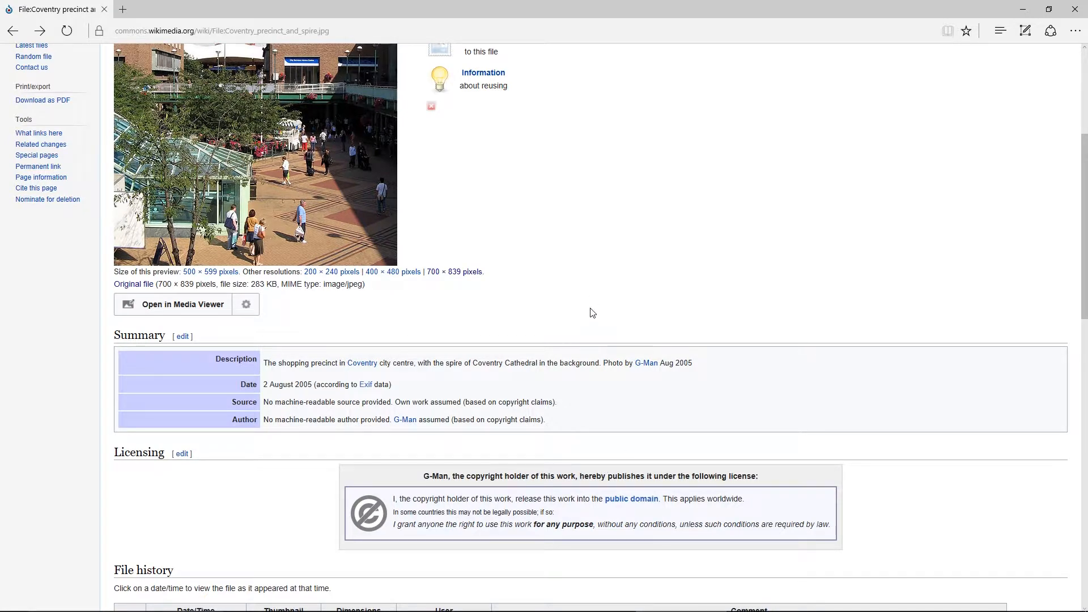
{"action": "scroll", "coordinate": [593, 318], "scroll_direction": "up", "scroll_amount": 5}
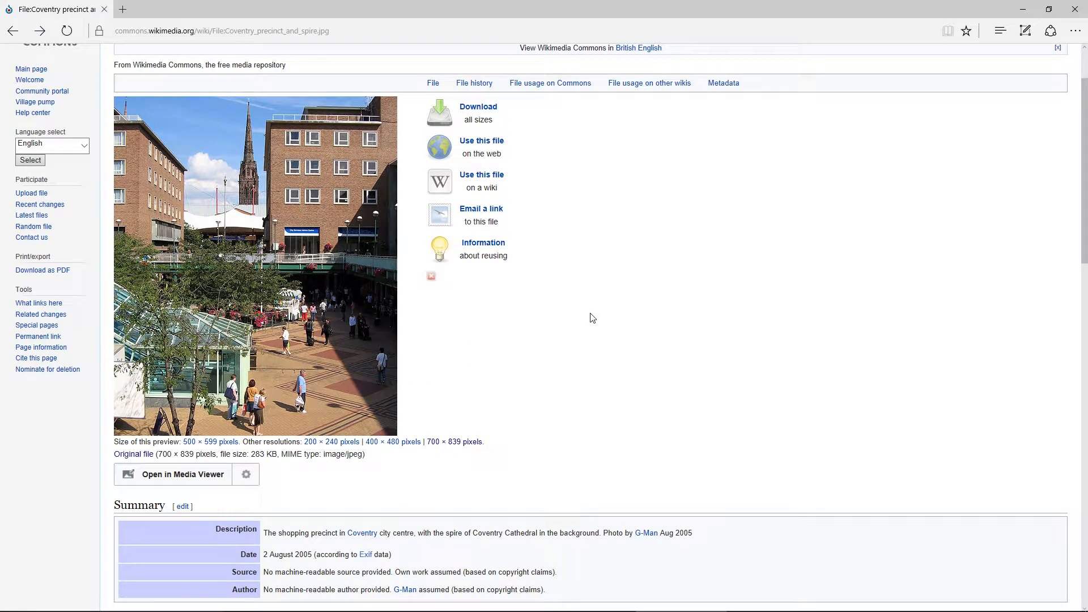
{"action": "scroll", "coordinate": [593, 318], "scroll_direction": "down", "scroll_amount": 3}
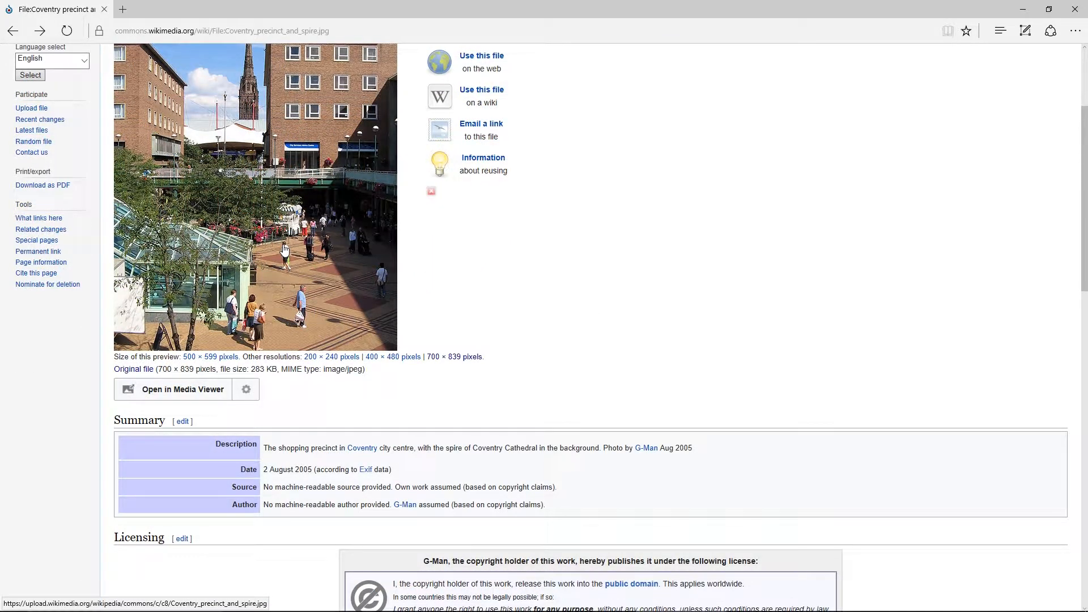
{"action": "scroll", "coordinate": [285, 249], "scroll_direction": "up", "scroll_amount": 3}
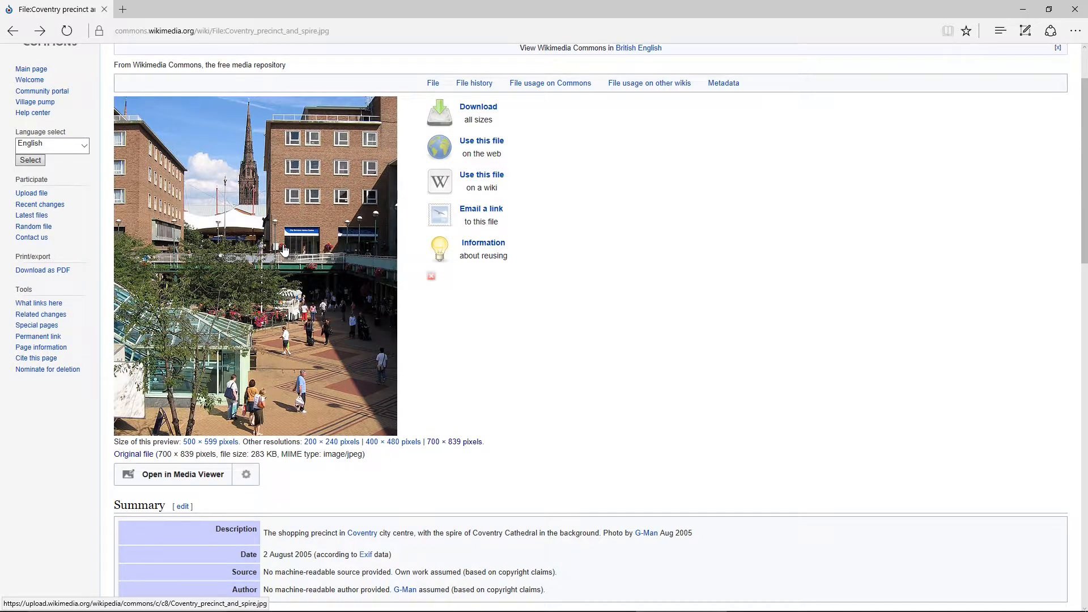
{"action": "scroll", "coordinate": [285, 250], "scroll_direction": "down", "scroll_amount": 5}
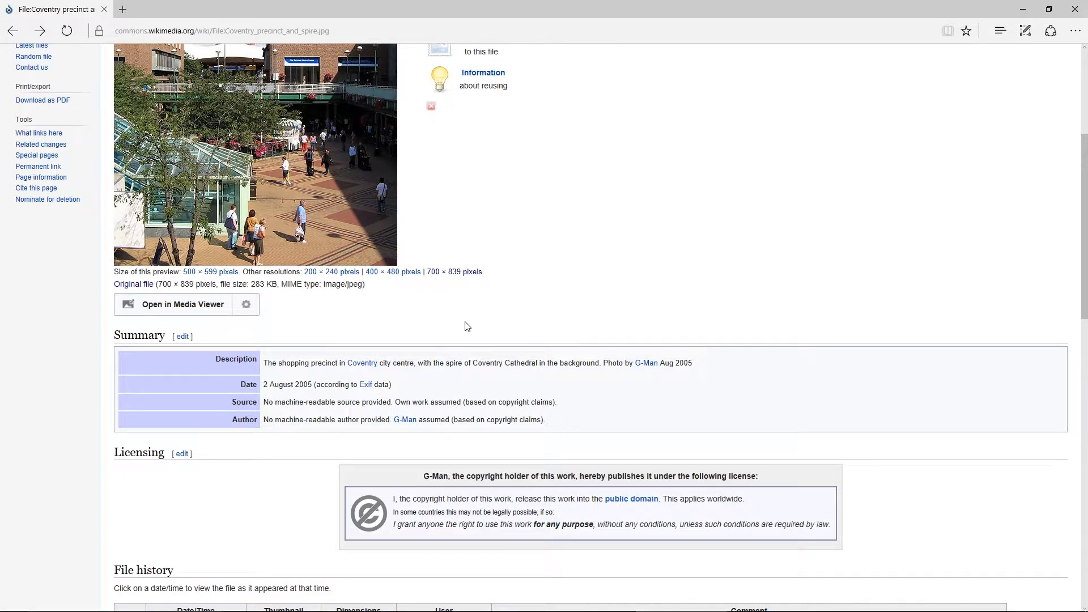
{"action": "scroll", "coordinate": [466, 327], "scroll_direction": "up", "scroll_amount": 5}
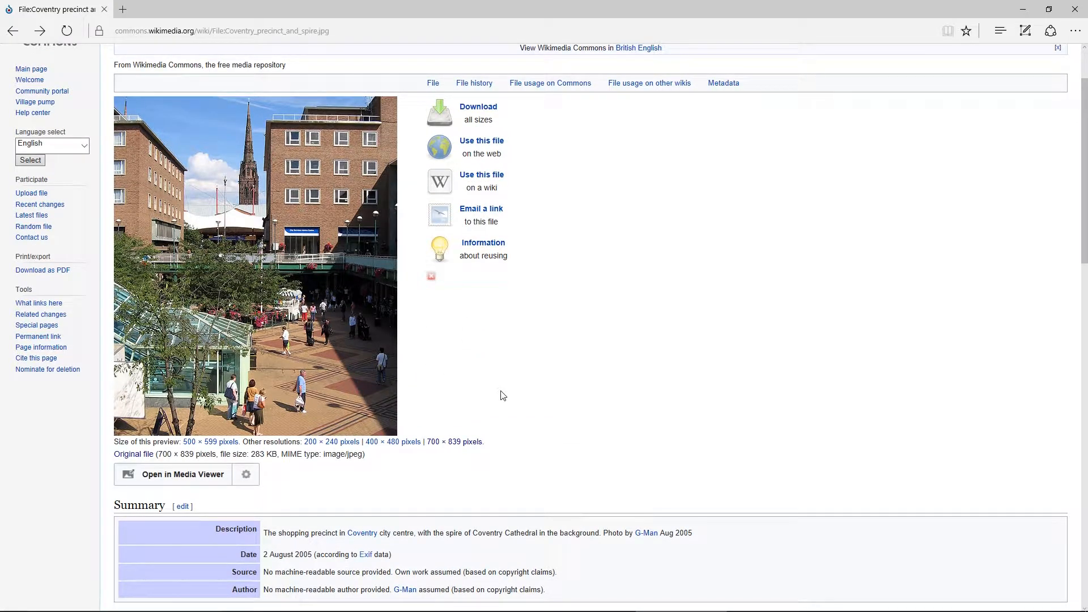
{"action": "scroll", "coordinate": [503, 396], "scroll_direction": "down", "scroll_amount": 3}
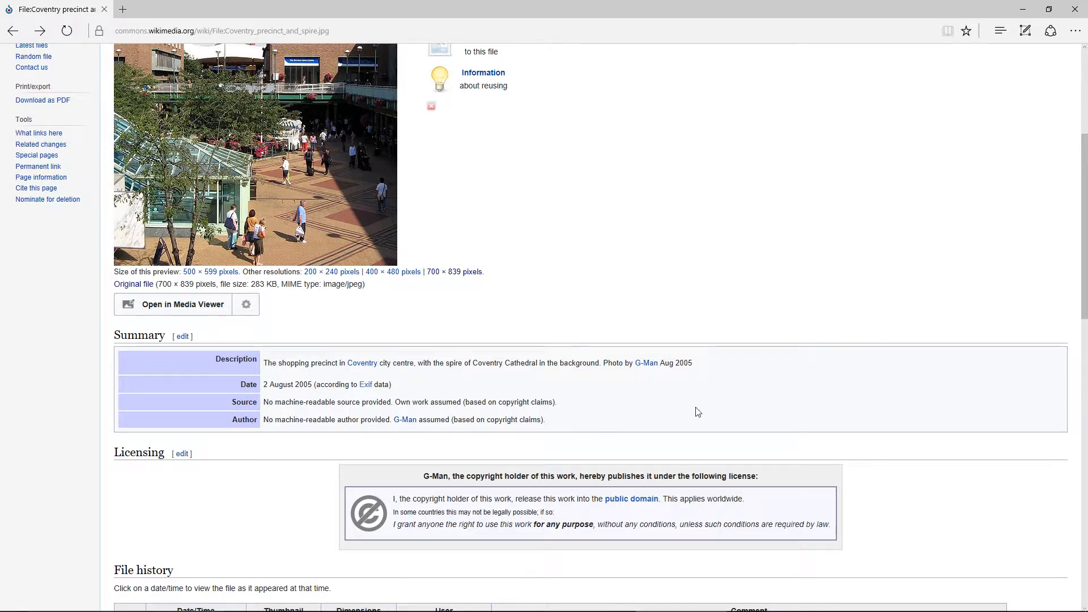
Review the licensing and file history sections of the Coventry precinct and spire.jpg page, and return to the image
{"action": "scroll", "coordinate": [560, 463], "scroll_direction": "down", "scroll_amount": 2}
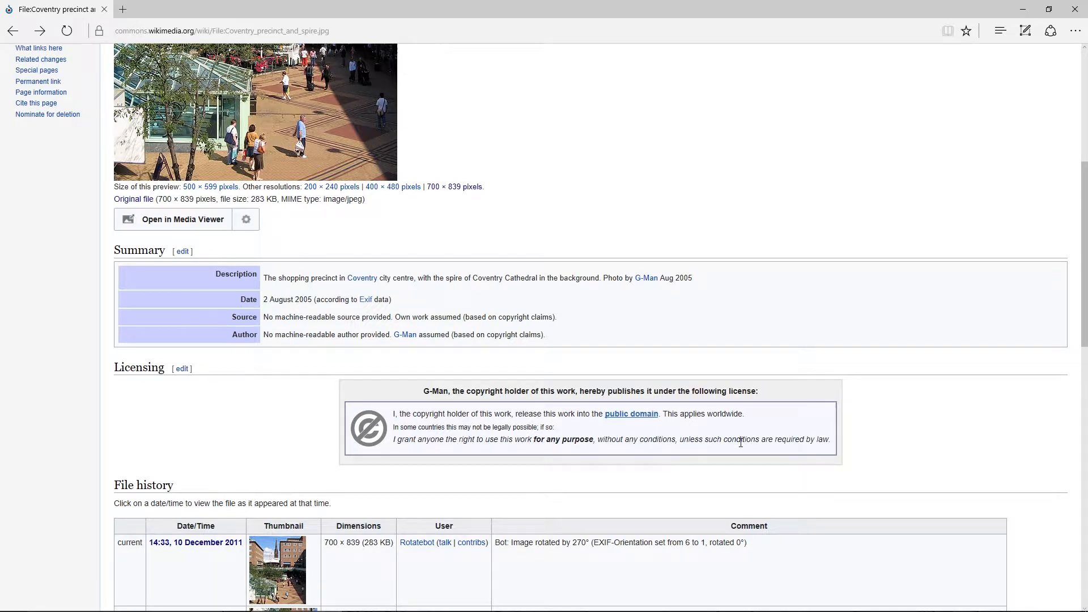
{"action": "scroll", "coordinate": [740, 442], "scroll_direction": "down", "scroll_amount": 3}
{"action": "scroll", "coordinate": [741, 442], "scroll_direction": "up", "scroll_amount": 6}
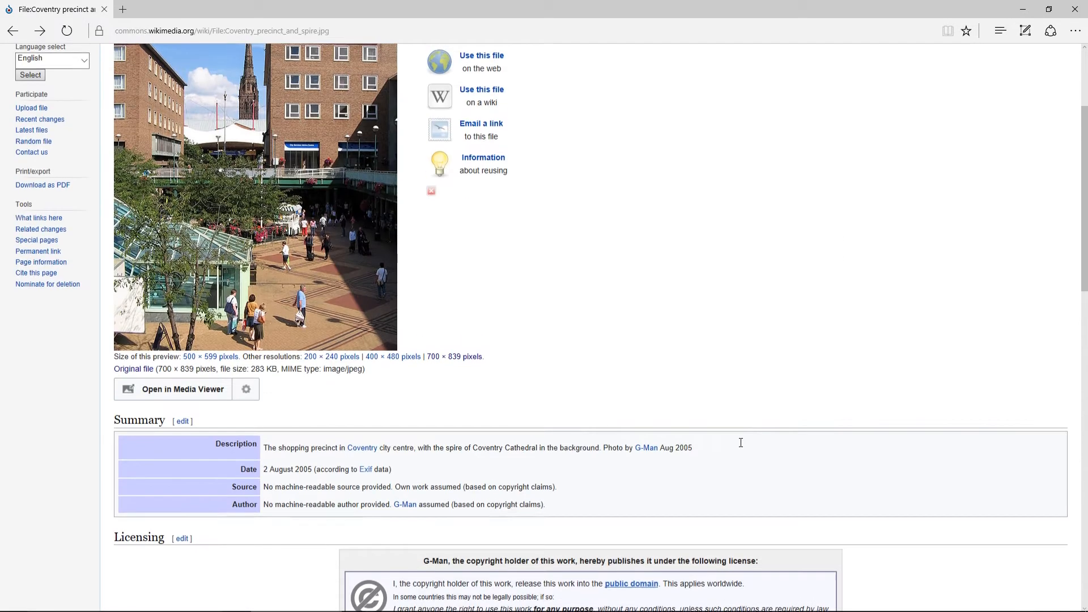
{"action": "scroll", "coordinate": [741, 442], "scroll_direction": "up", "scroll_amount": 3}
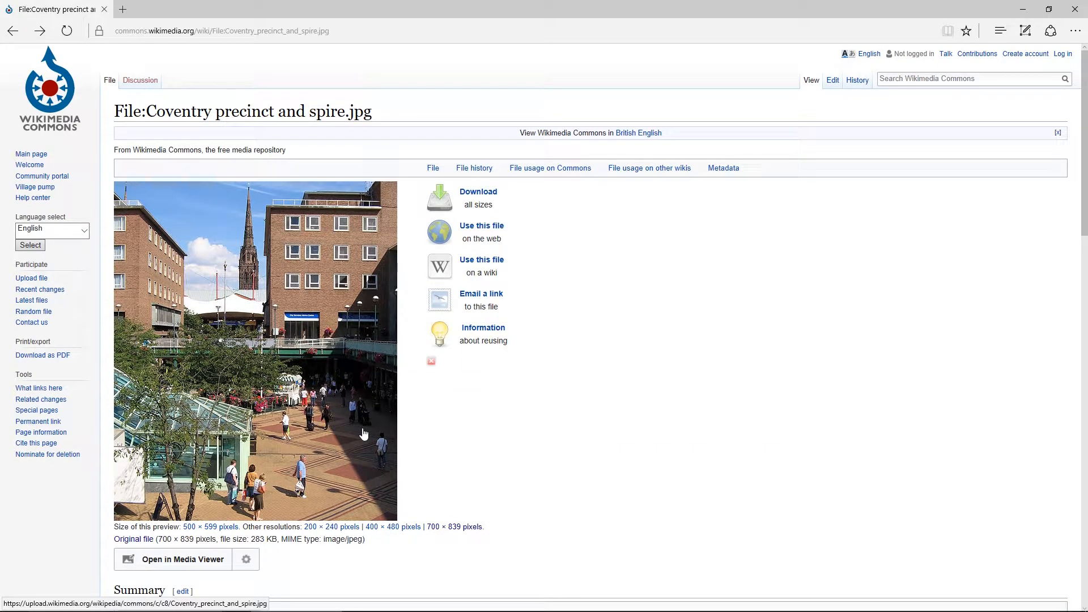
Open the original Coventry precinct and spire image at full size and look at the options for saving it
{"action": "left_click", "coordinate": [314, 351]}
{"action": "right_click", "coordinate": [267, 319]}
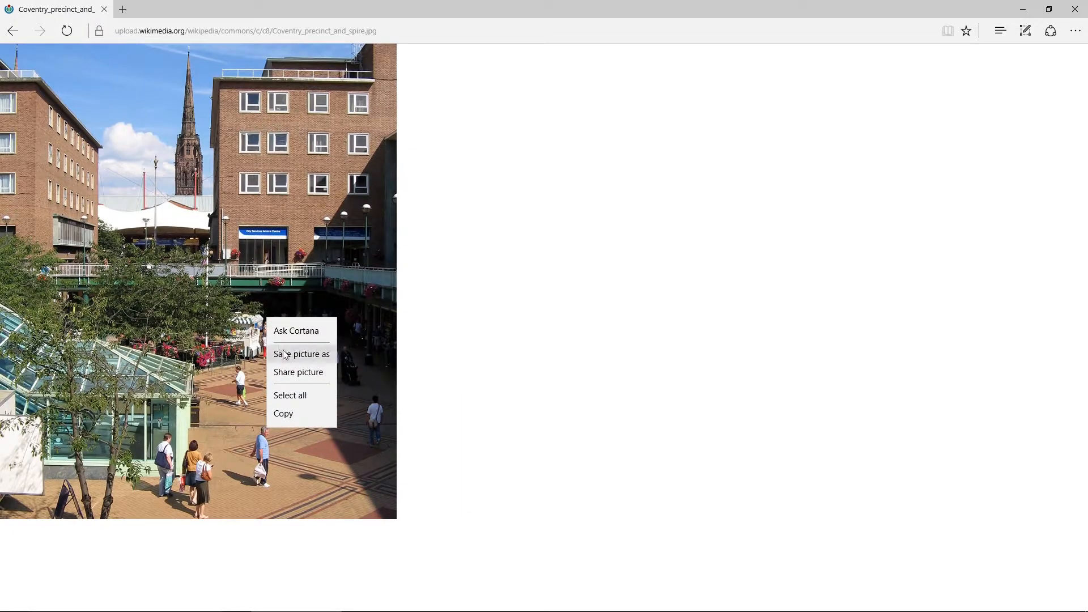
{"action": "left_click", "coordinate": [725, 134]}
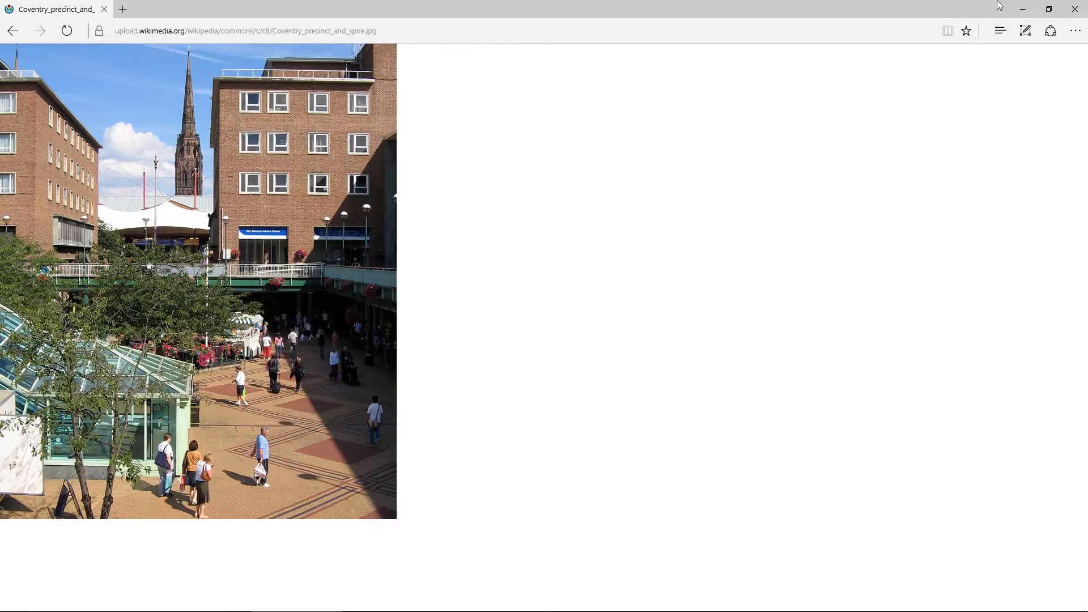
Switch back to HitFilm Express and unlink the second interview clip's video from its audio
{"action": "left_click", "coordinate": [1023, 9]}
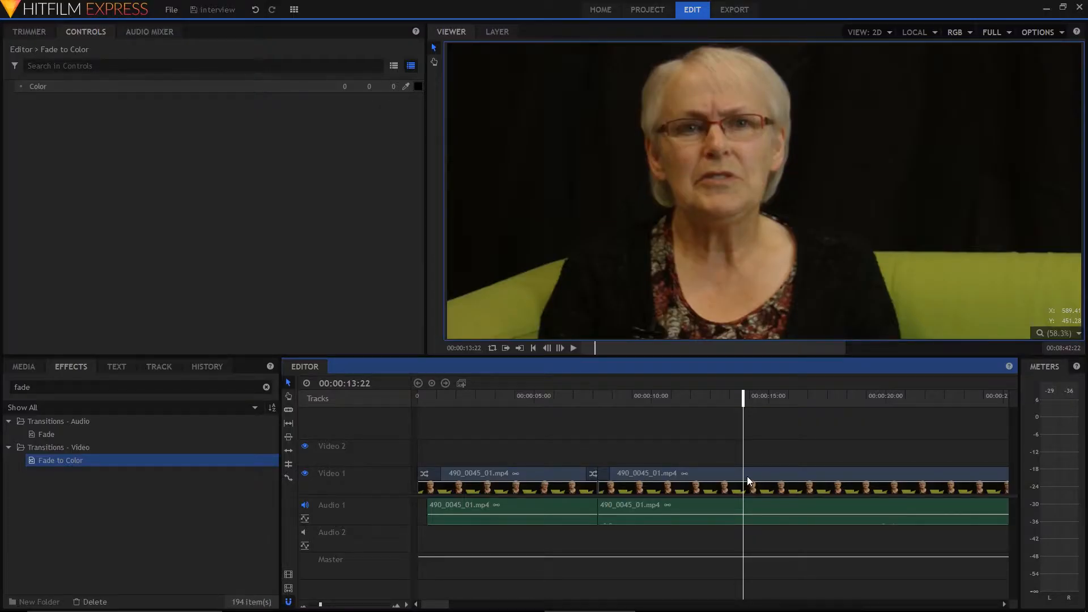
{"action": "left_click", "coordinate": [709, 474]}
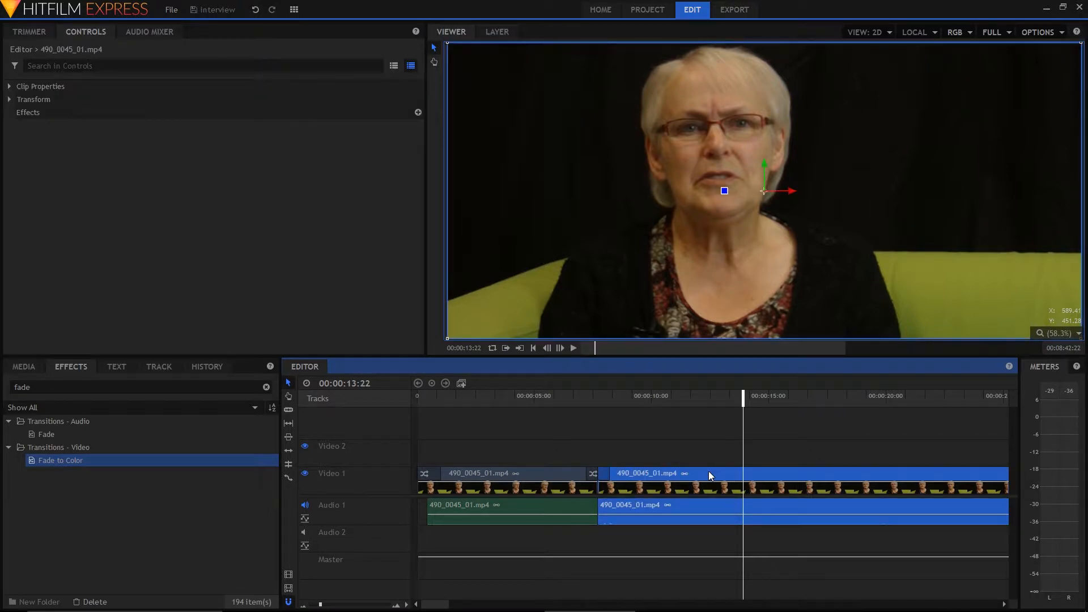
{"action": "right_click", "coordinate": [710, 475]}
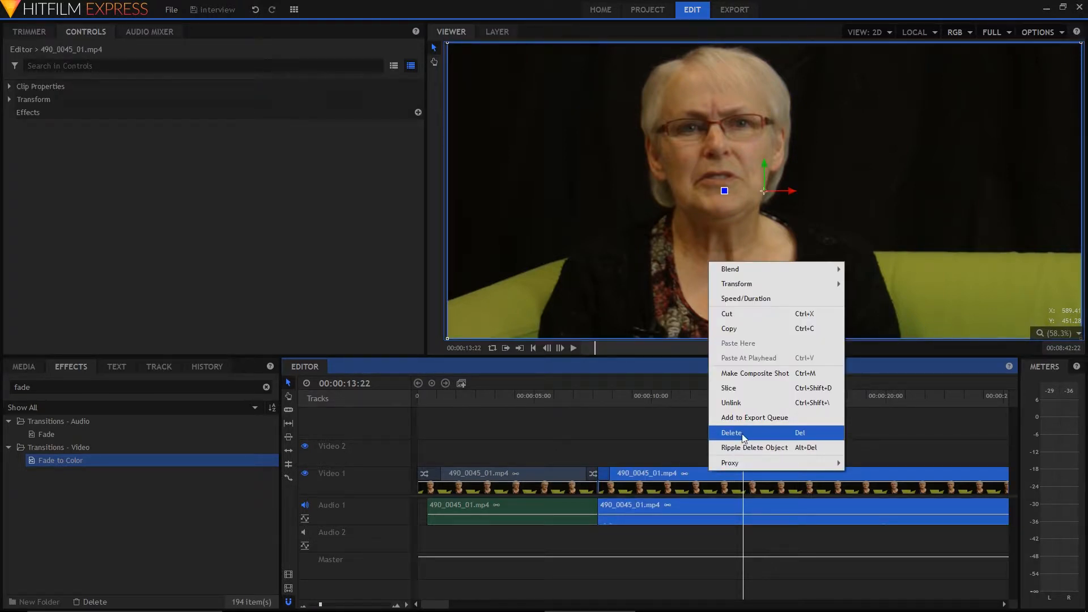
{"action": "left_click", "coordinate": [758, 403]}
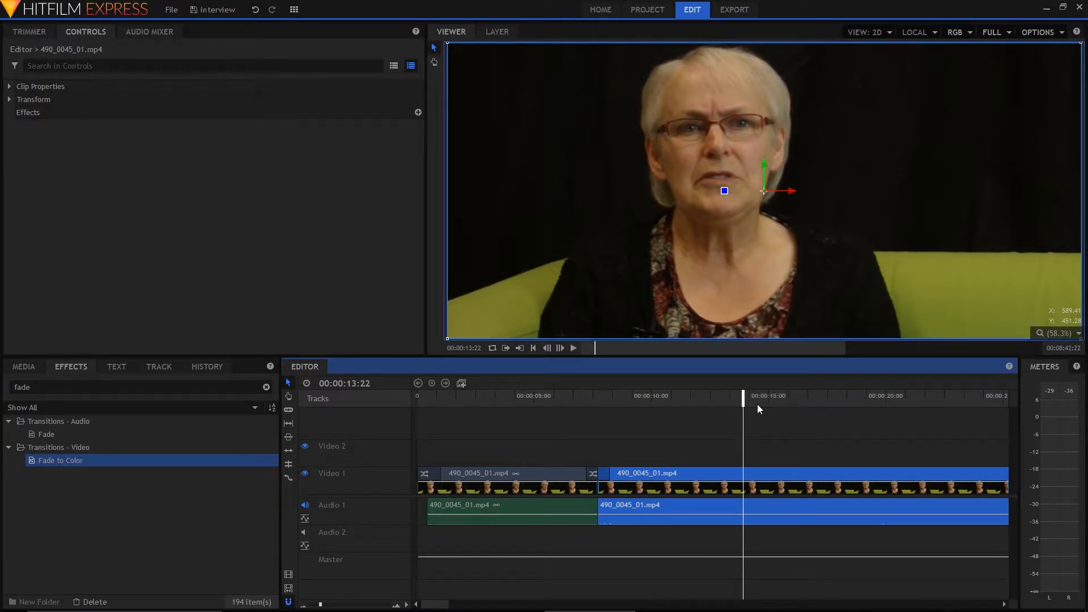
Slice the second interview clip on Video 1 at 00:00:13:22 and 00:00:19:07
{"action": "left_click", "coordinate": [289, 411]}
{"action": "left_click", "coordinate": [743, 474]}
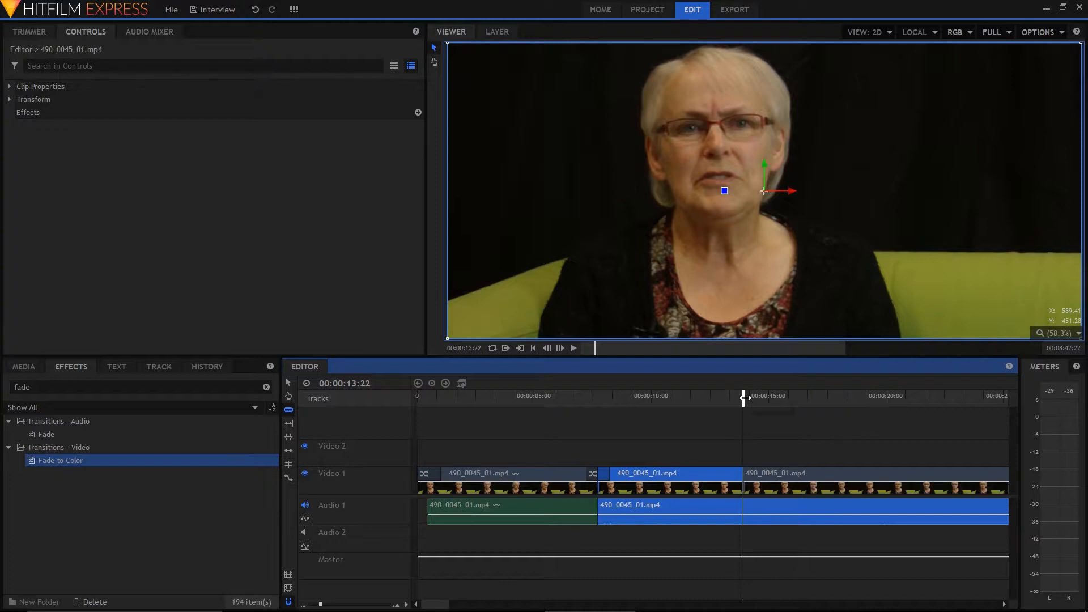
{"action": "left_click_drag", "start_coordinate": [743, 399], "coordinate": [869, 398]}
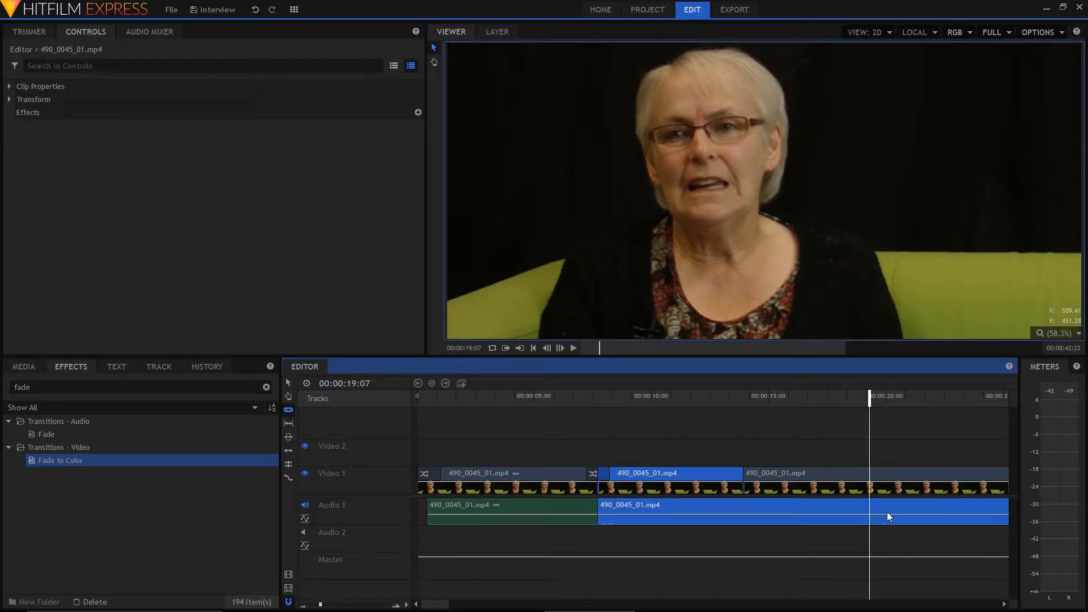
{"action": "left_click", "coordinate": [869, 476]}
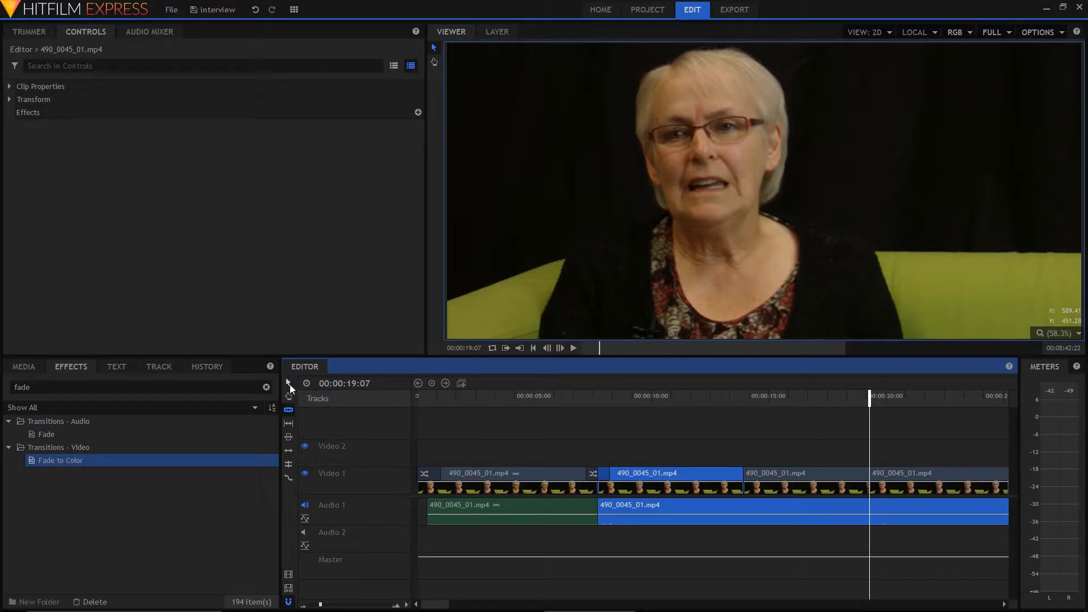
Delete the video segment between the two cuts on Video 1 and place the playhead inside the gap
{"action": "left_click", "coordinate": [808, 475]}
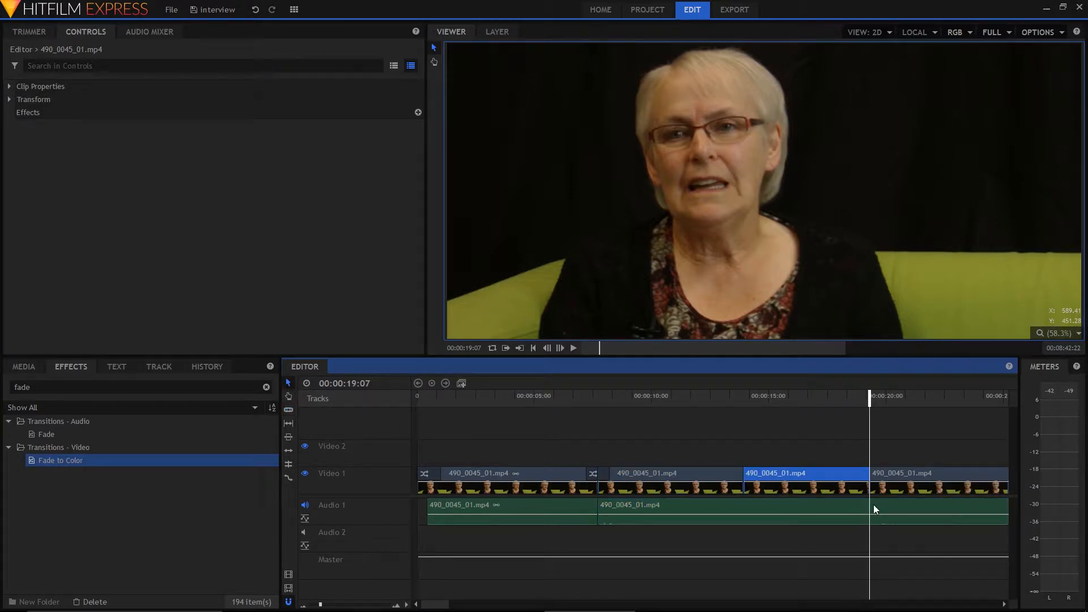
{"action": "key", "text": "Delete"}
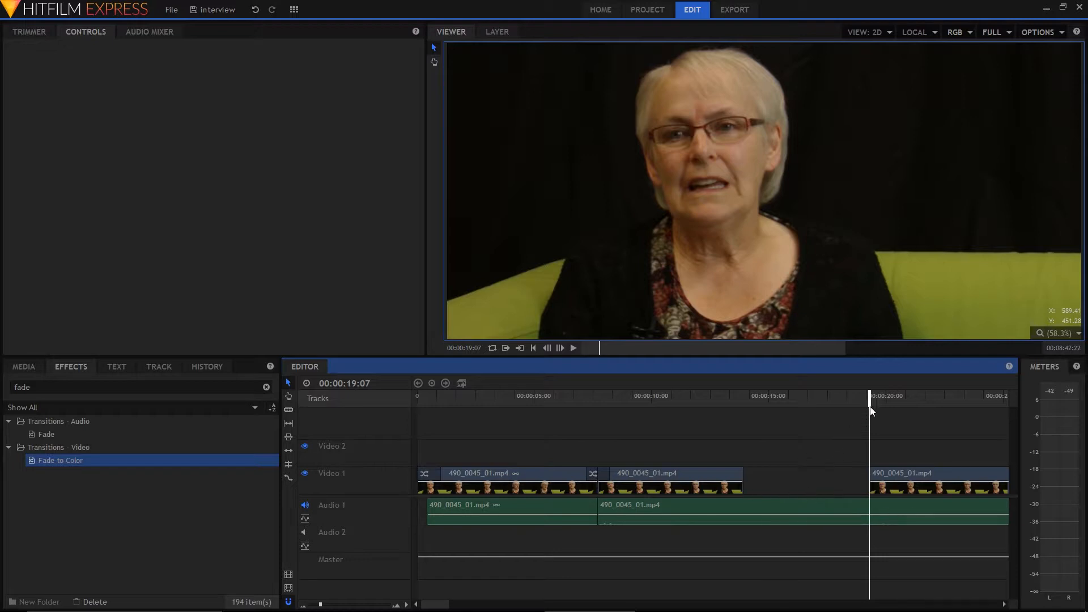
{"action": "left_click_drag", "start_coordinate": [869, 398], "coordinate": [802, 397]}
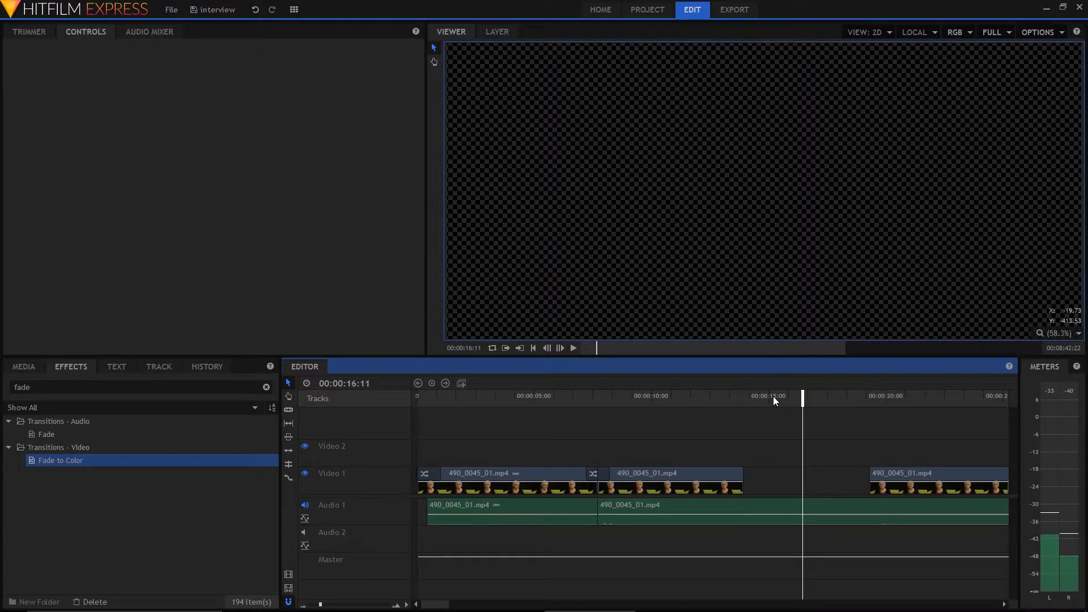
Import the Coventry_precinct_and_spire image from the Footage folder into the project media
{"action": "left_click", "coordinate": [10, 370]}
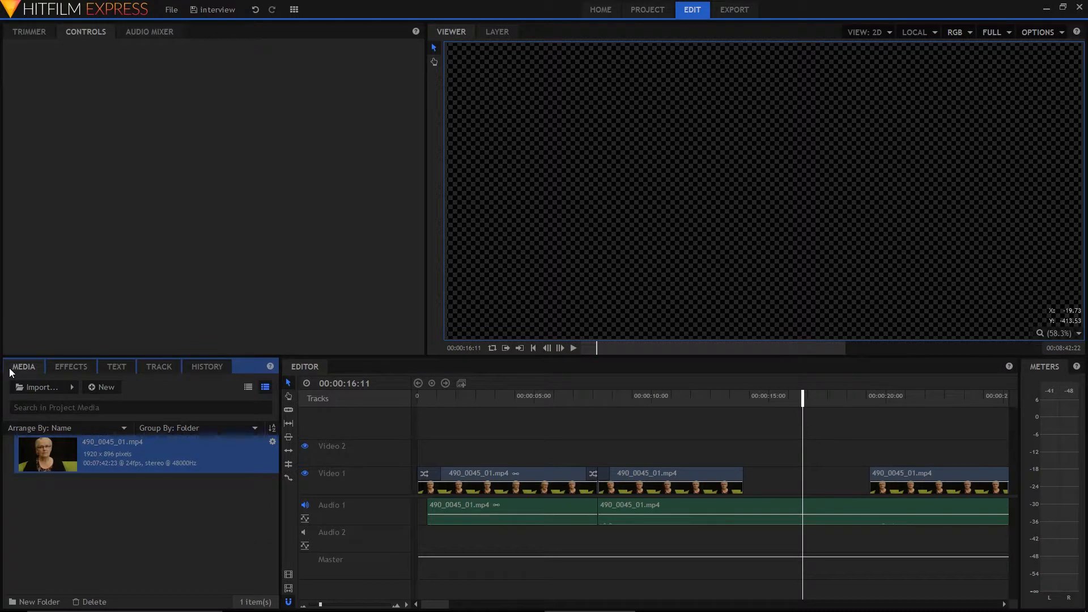
{"action": "double_click", "coordinate": [90, 508]}
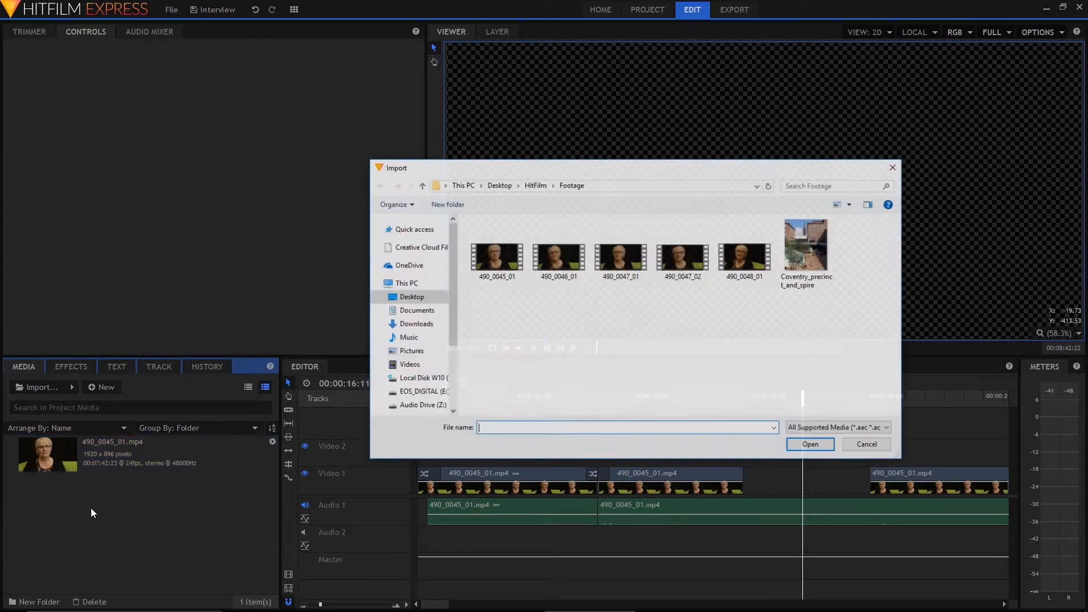
{"action": "left_click", "coordinate": [783, 279]}
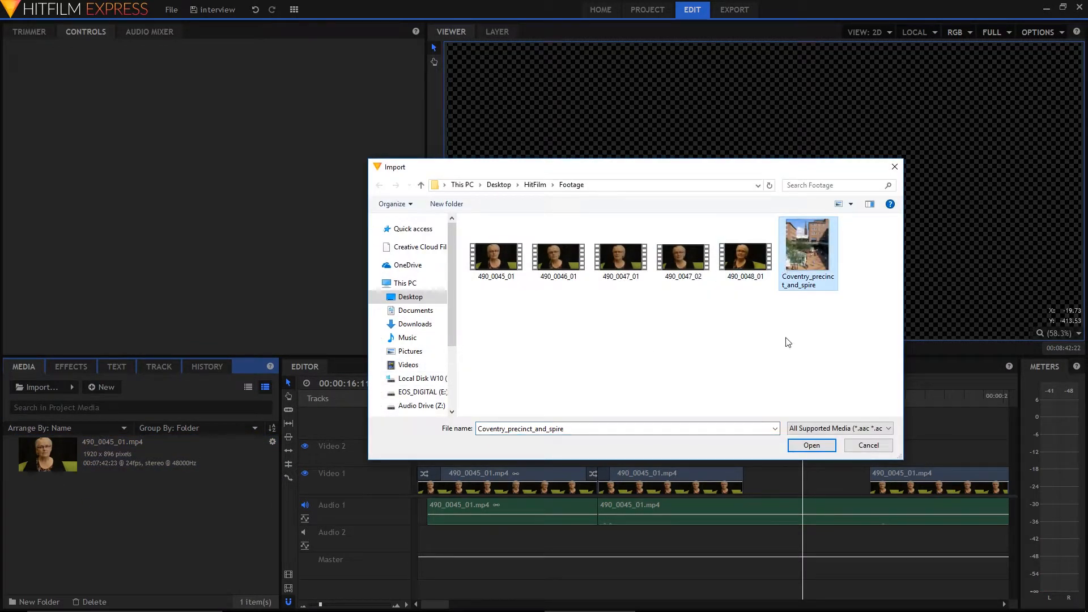
{"action": "left_click", "coordinate": [810, 445]}
Place the Coventry image on Video 2 at the start of the gap, trim it to the gap's length, and move it down to Video 1
{"action": "left_click_drag", "start_coordinate": [101, 491], "coordinate": [750, 452]}
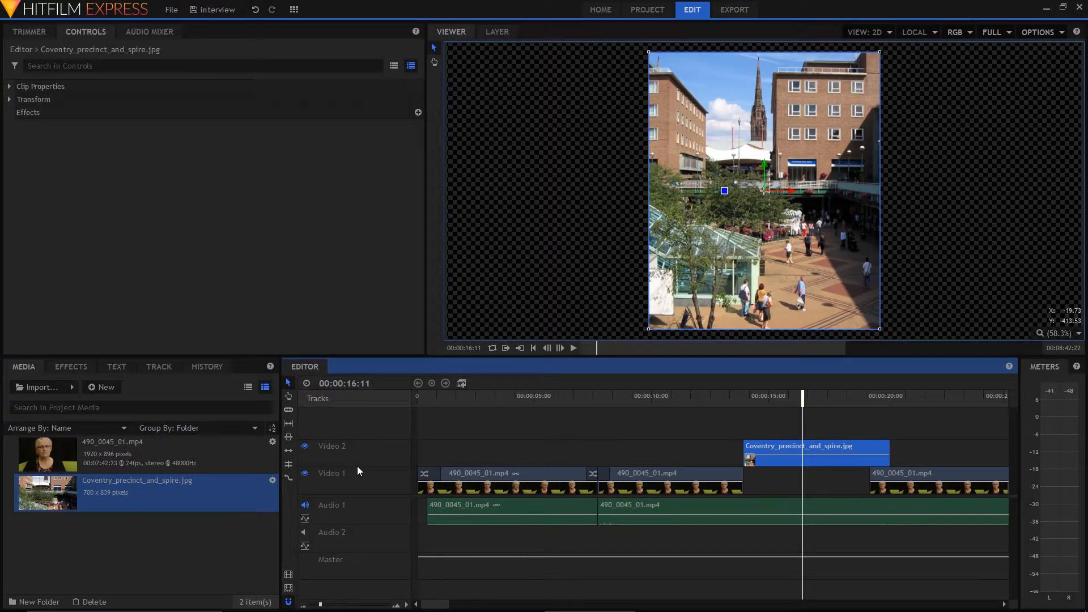
{"action": "left_click_drag", "start_coordinate": [888, 454], "coordinate": [871, 456]}
{"action": "left_click_drag", "start_coordinate": [781, 445], "coordinate": [778, 485]}
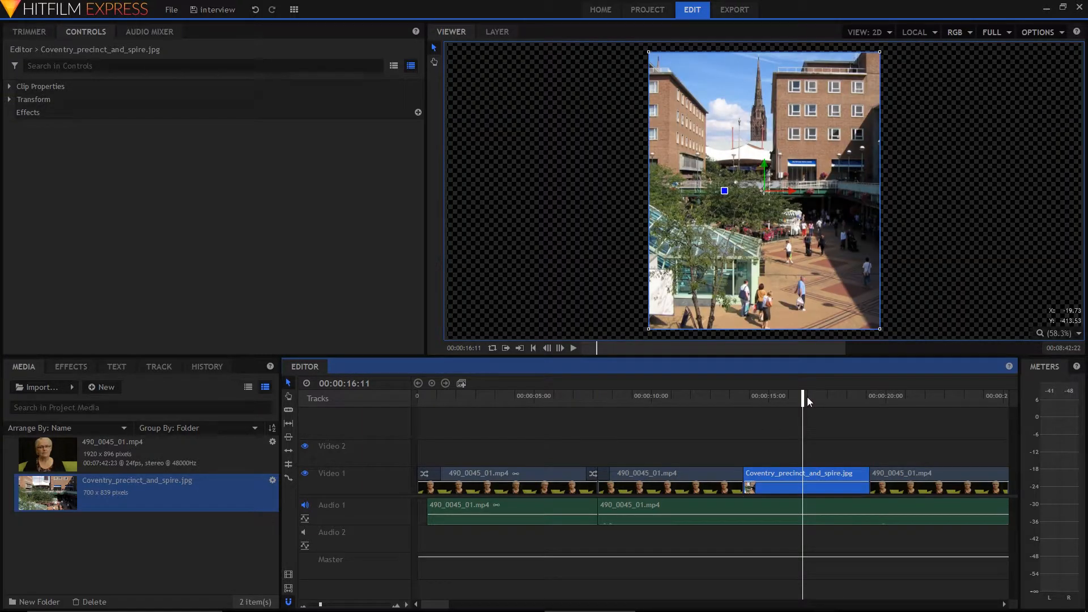
Play the timeline from just before the Coventry image to preview the cutaway over the interview audio
{"action": "left_click_drag", "start_coordinate": [803, 397], "coordinate": [738, 398]}
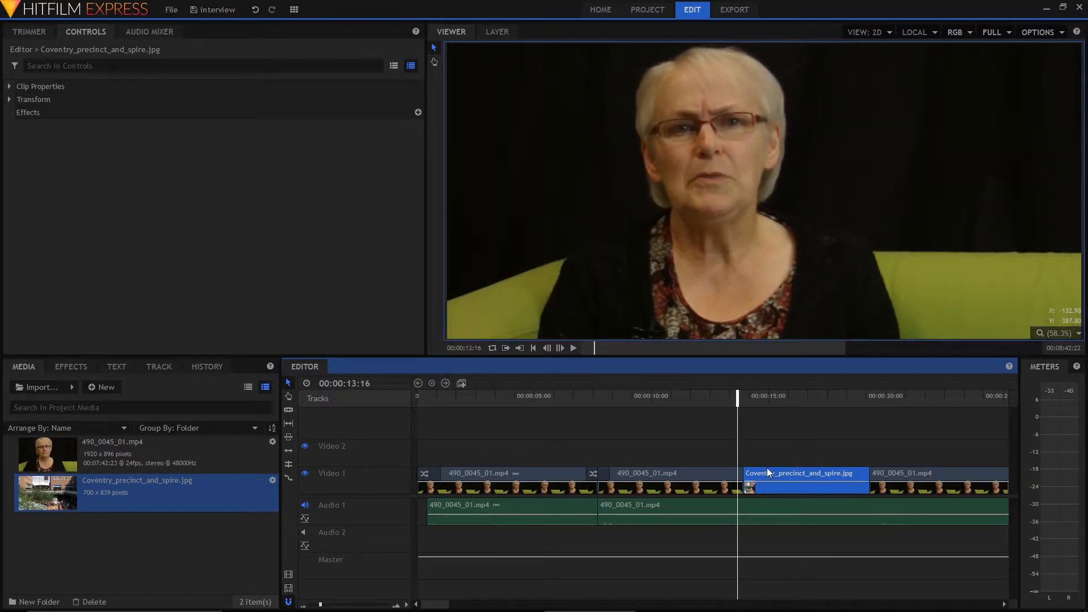
{"action": "key", "text": "space"}
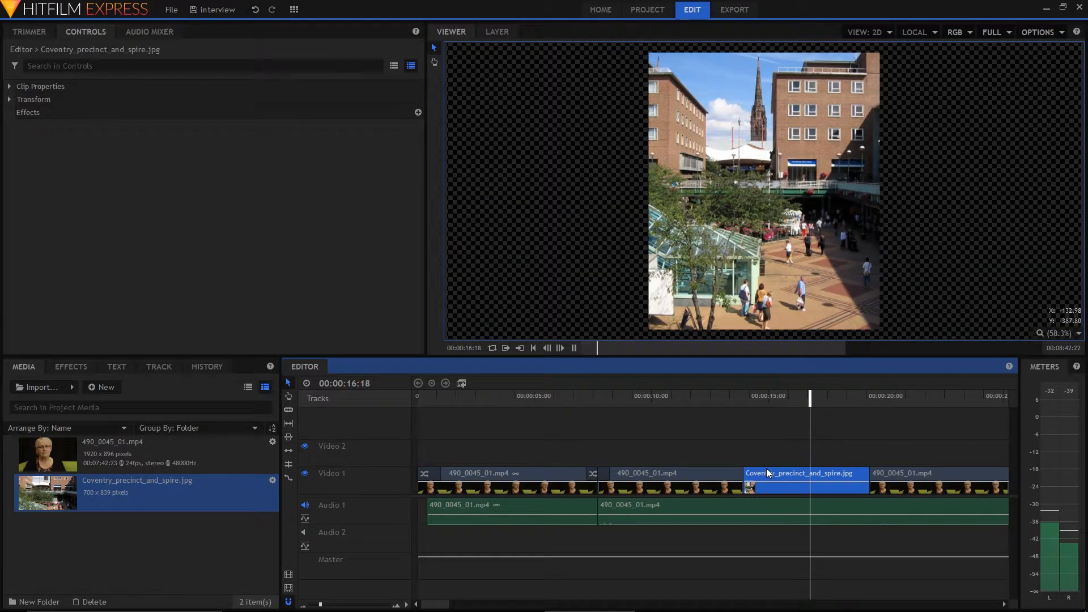
{"action": "key", "text": "space"}
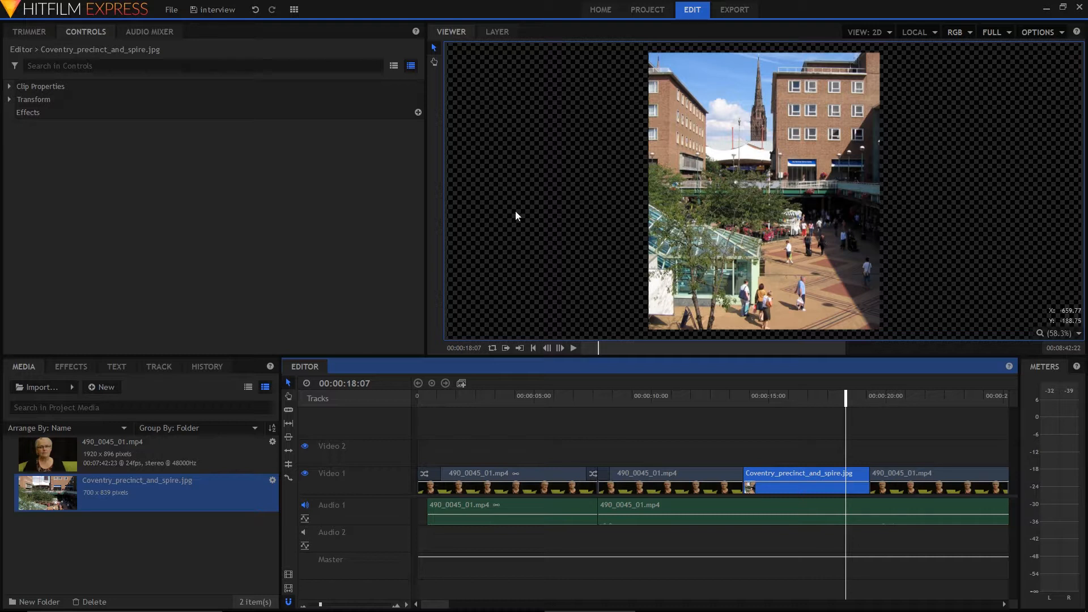
Scale the Coventry image clip with the Fit To Frame Width transform
{"action": "right_click", "coordinate": [825, 474]}
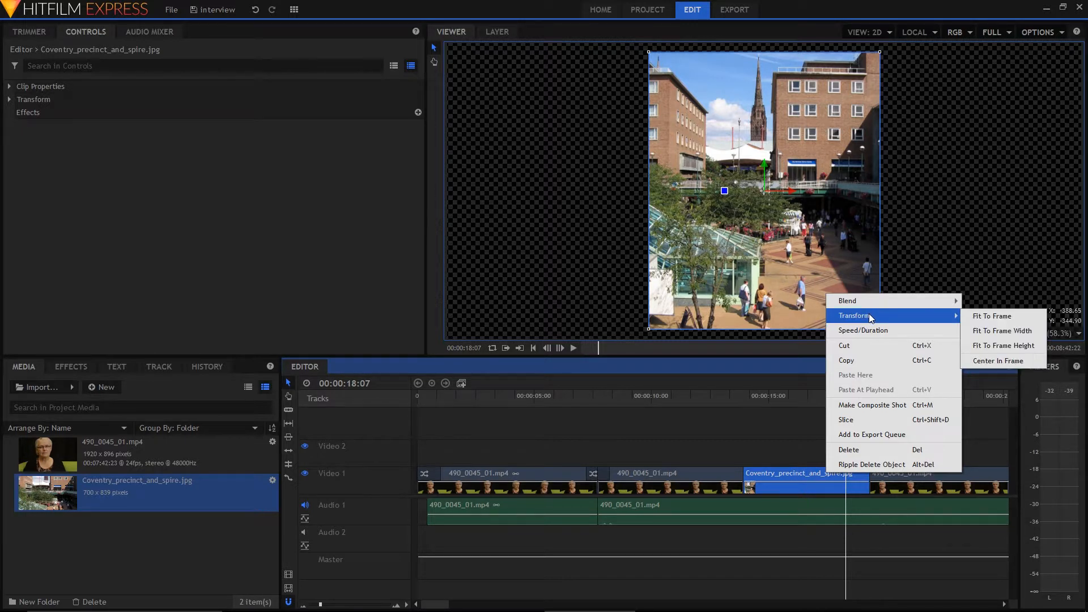
{"action": "mouse_move", "coordinate": [906, 317]}
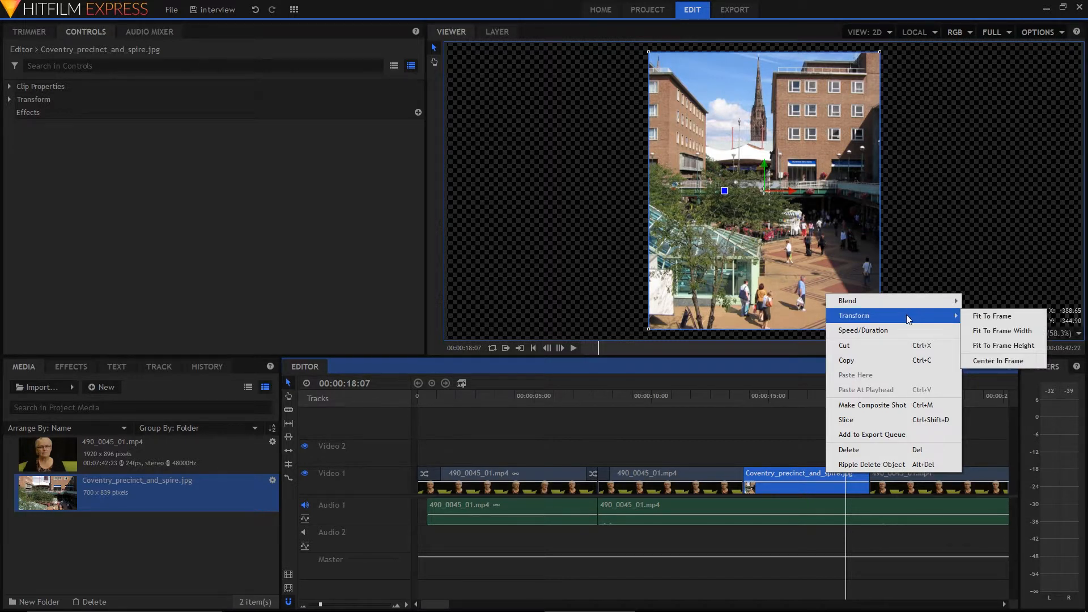
{"action": "left_click", "coordinate": [1014, 331]}
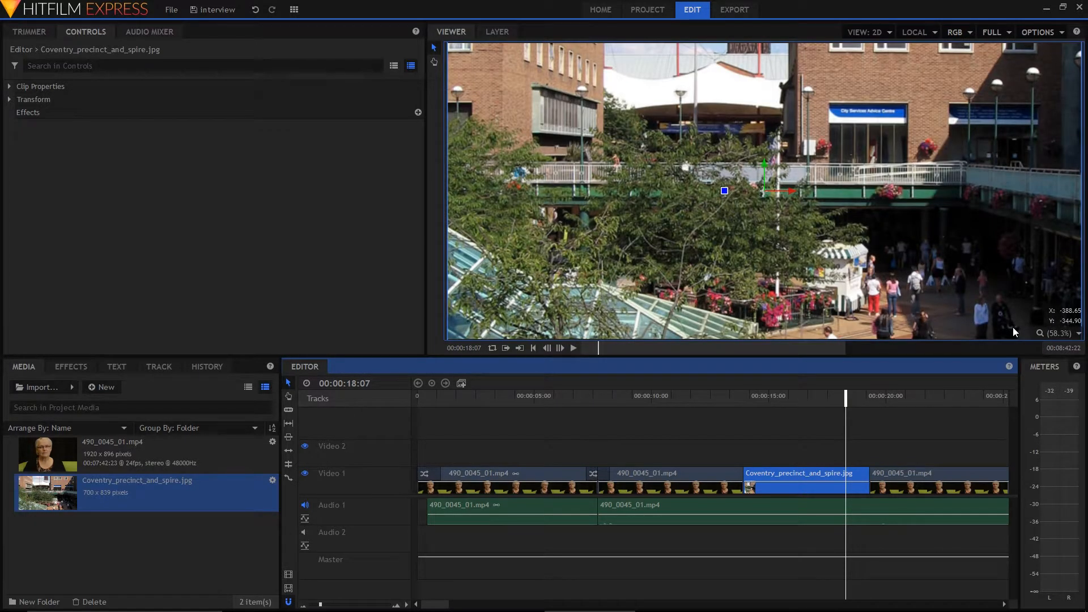
Reposition the enlarged Coventry image in the viewer so the cathedral spire and surrounding buildings are in frame
{"action": "left_click_drag", "start_coordinate": [834, 156], "coordinate": [827, 195]}
{"action": "left_click_drag", "start_coordinate": [830, 212], "coordinate": [834, 239]}
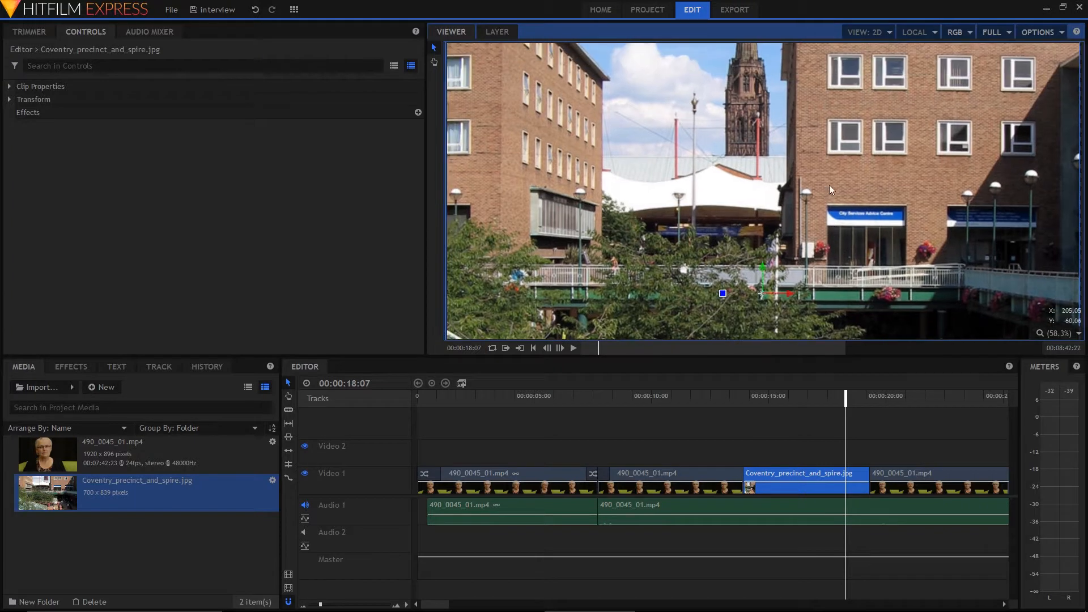
{"action": "left_click_drag", "start_coordinate": [826, 155], "coordinate": [826, 207]}
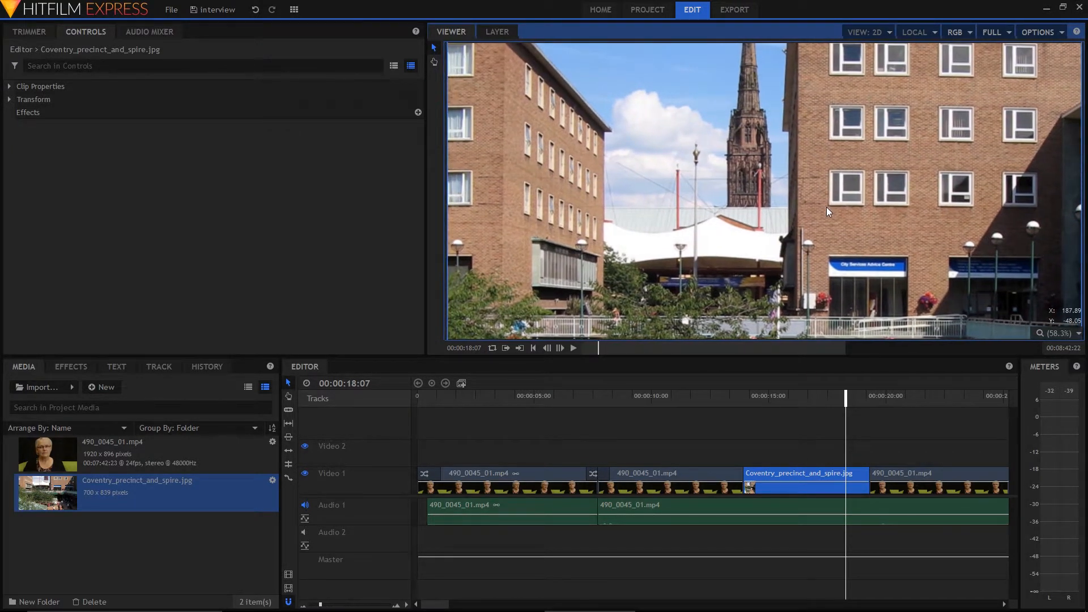
{"action": "left_click_drag", "start_coordinate": [827, 280], "coordinate": [838, 359]}
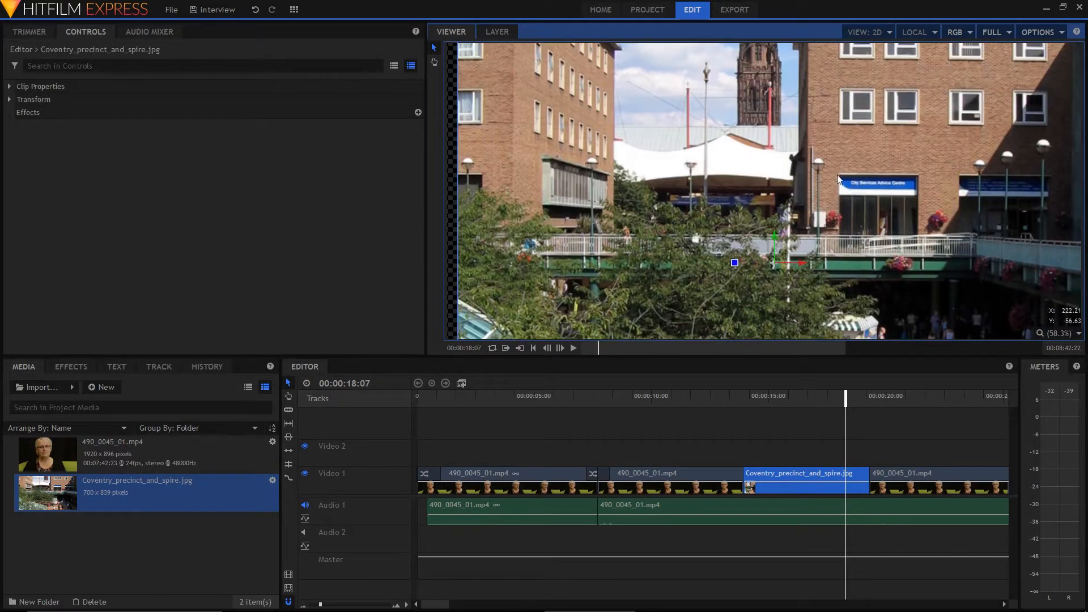
{"action": "left_click_drag", "start_coordinate": [837, 167], "coordinate": [828, 263]}
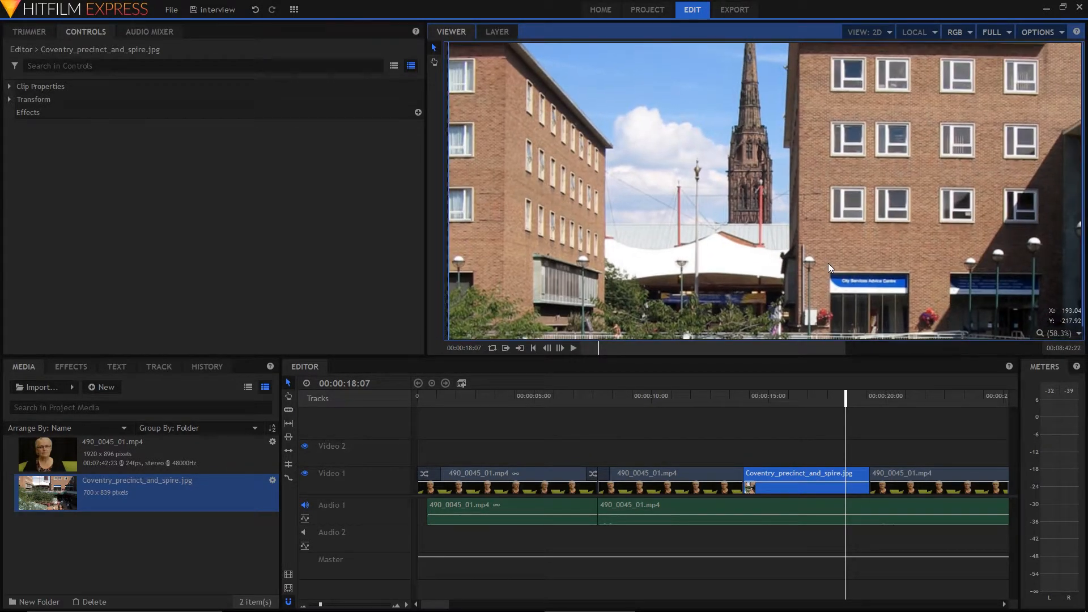
Check the frame size in the project settings, and adjust the Coventry image's position in the viewer around the spire
{"action": "left_click", "coordinate": [658, 10]}
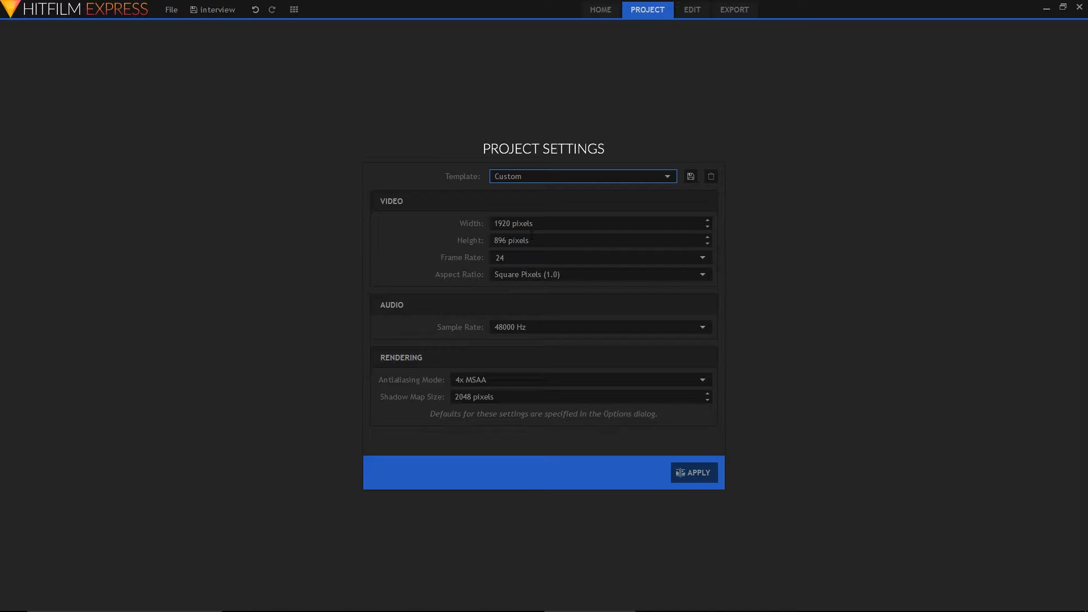
{"action": "left_click", "coordinate": [692, 9]}
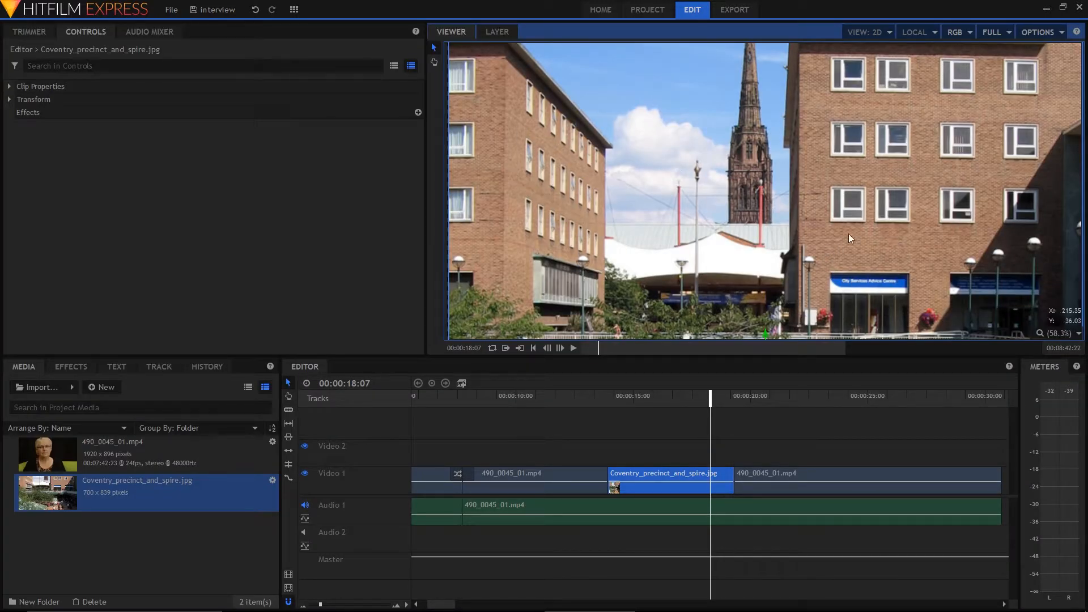
{"action": "left_click_drag", "start_coordinate": [906, 266], "coordinate": [902, 215]}
{"action": "left_click_drag", "start_coordinate": [891, 302], "coordinate": [888, 331]}
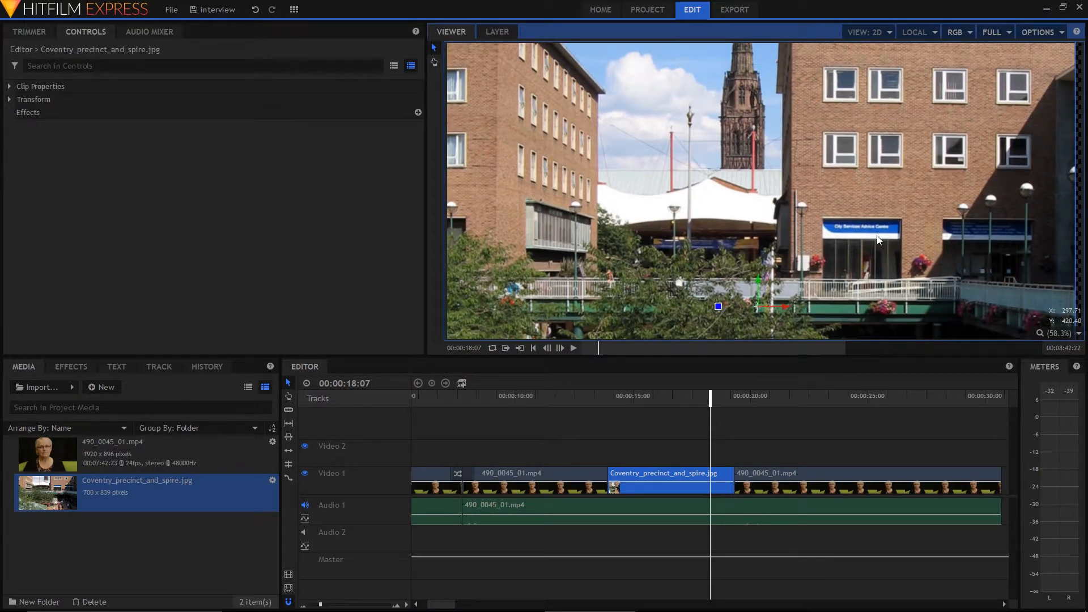
{"action": "left_click_drag", "start_coordinate": [867, 191], "coordinate": [860, 257]}
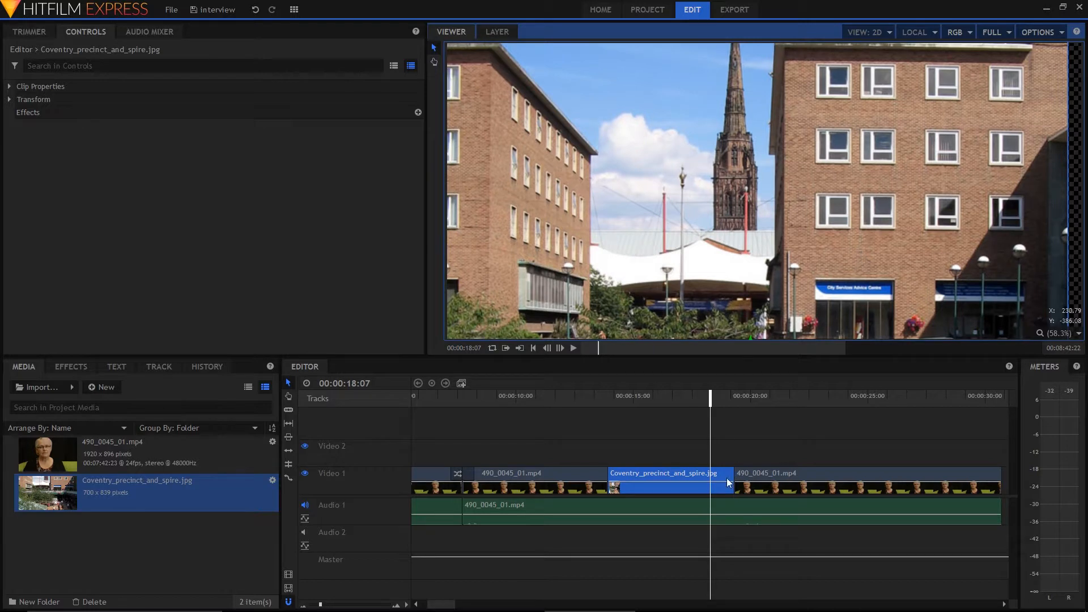
Scrub from just before the Coventry image clip to 00:00:18:00 to review the cutaway
{"action": "left_click", "coordinate": [602, 399]}
{"action": "left_click_drag", "start_coordinate": [602, 399], "coordinate": [703, 405]}
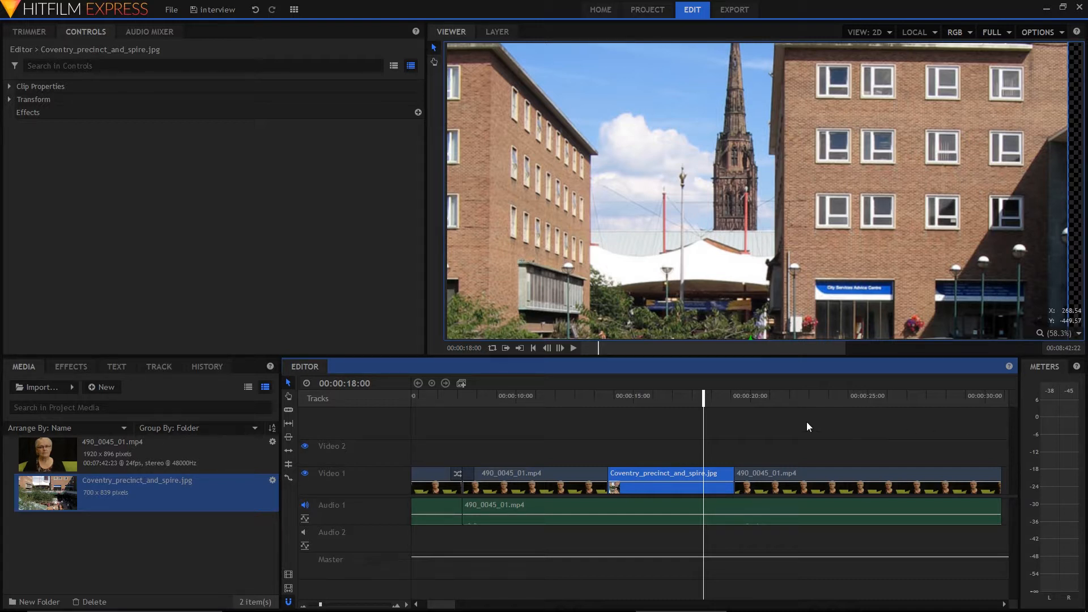
Move the playhead to the Coventry image's start at 00:00:13:23 and check how the Video 1 clips and their audio select separately
{"action": "left_click_drag", "start_coordinate": [705, 396], "coordinate": [758, 403]}
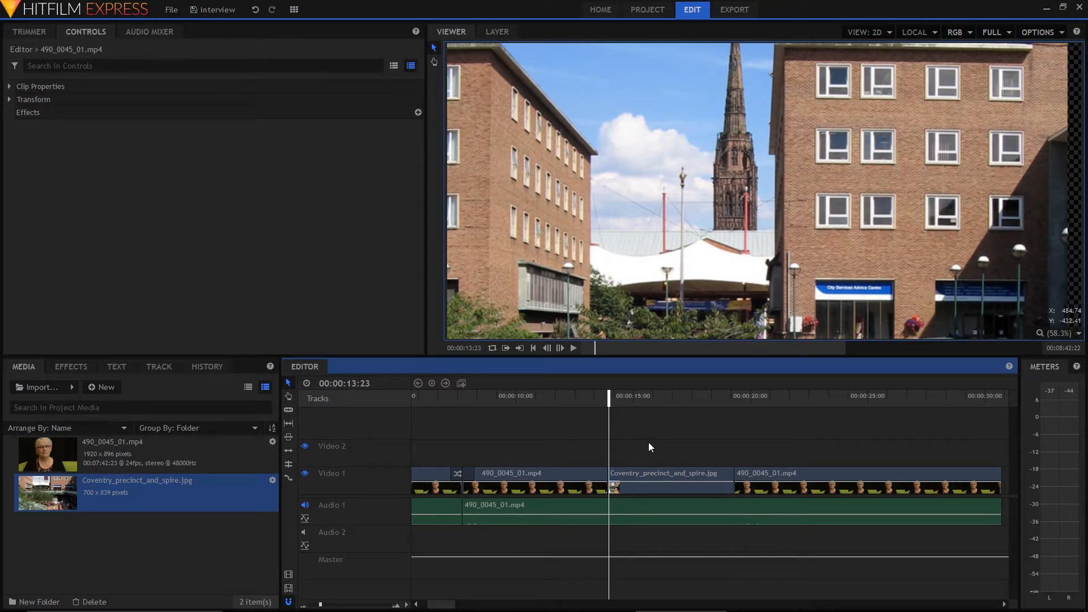
{"action": "left_click", "coordinate": [528, 504]}
{"action": "left_click", "coordinate": [573, 479]}
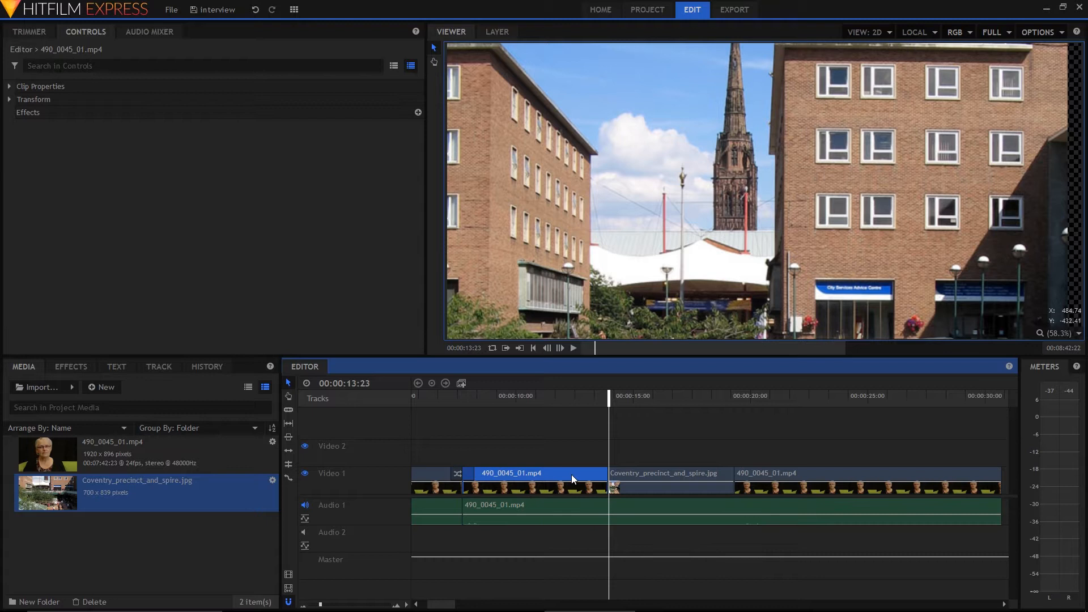
{"action": "left_click", "coordinate": [639, 473]}
{"action": "left_click", "coordinate": [759, 477]}
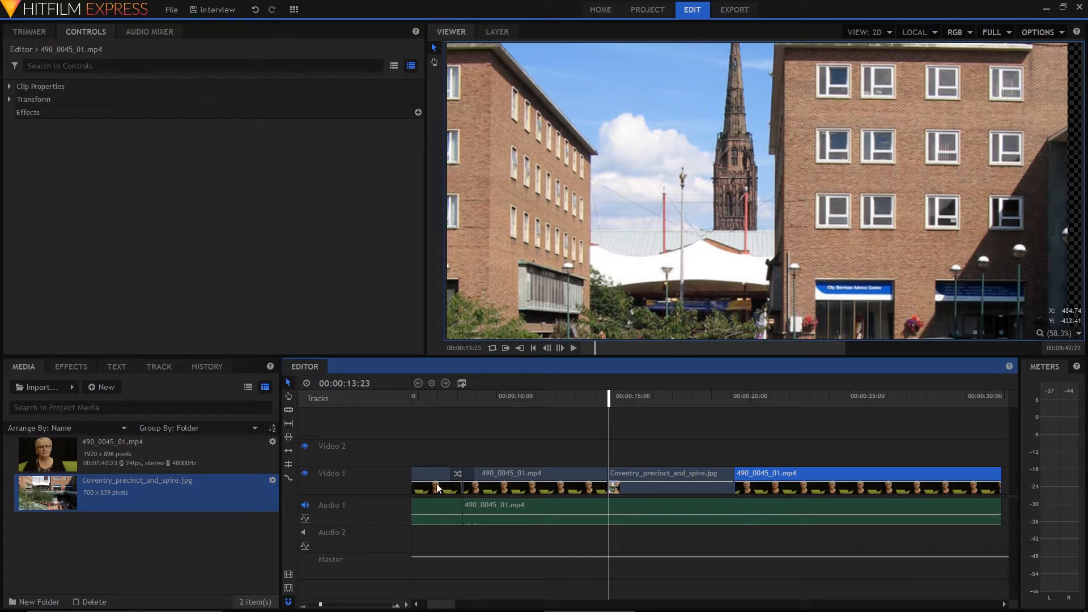
{"action": "left_click", "coordinate": [504, 503]}
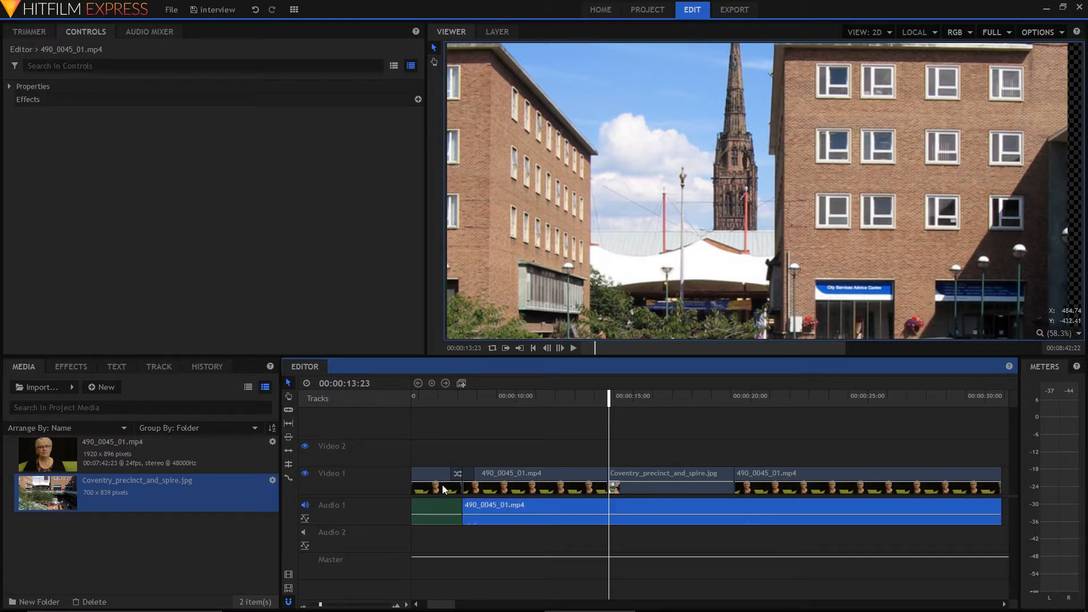
Slice the Audio 1 clip at both ends of the Coventry image, at 00:00:13:23 and 00:00:19:08
{"action": "left_click", "coordinate": [289, 410]}
{"action": "left_click", "coordinate": [608, 510]}
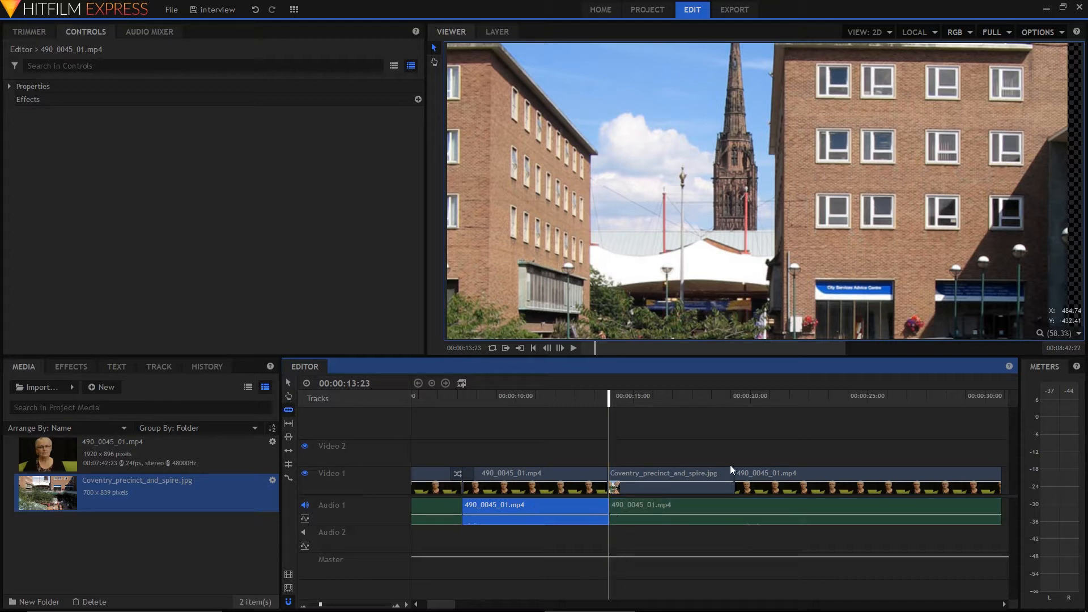
{"action": "left_click_drag", "start_coordinate": [611, 398], "coordinate": [735, 400]}
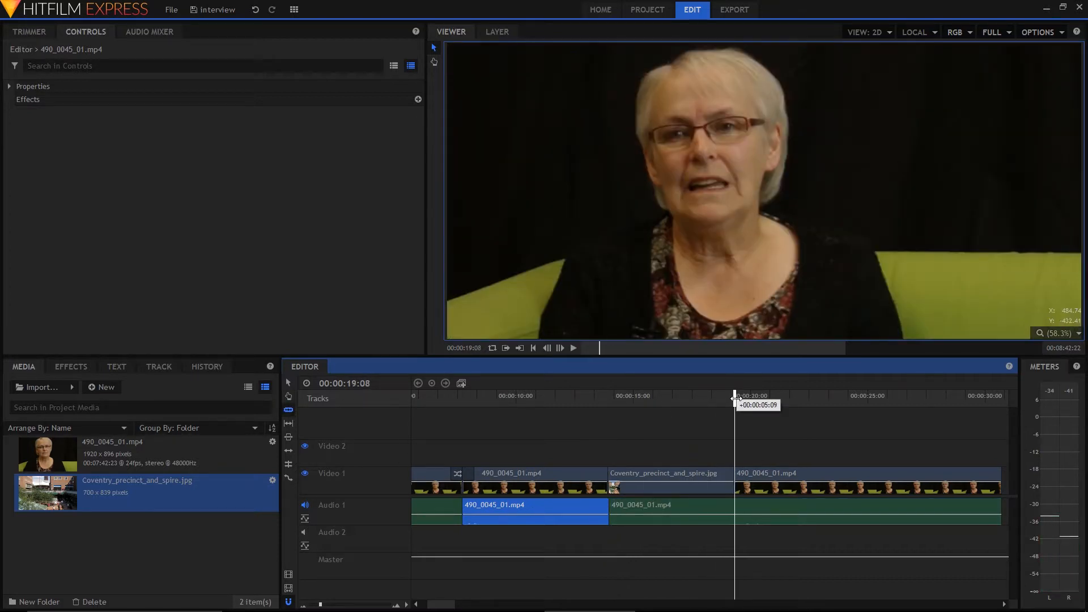
{"action": "left_click", "coordinate": [737, 508]}
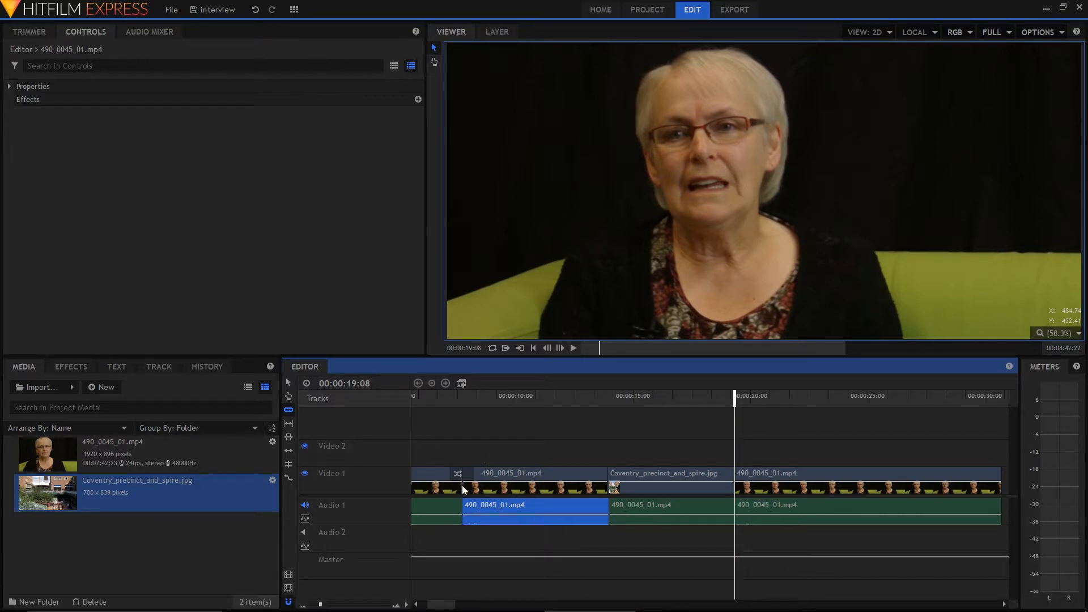
Link the interview clip before the image, the Coventry image and the interview clip after it each with the audio section beneath
{"action": "left_click_drag", "start_coordinate": [492, 440], "coordinate": [547, 539]}
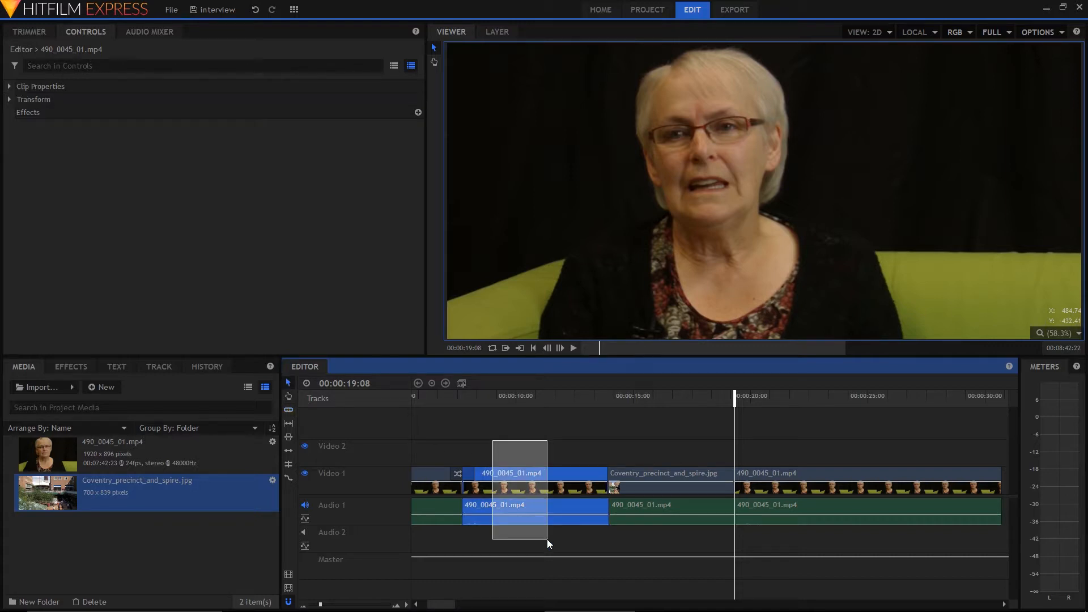
{"action": "right_click", "coordinate": [535, 507]}
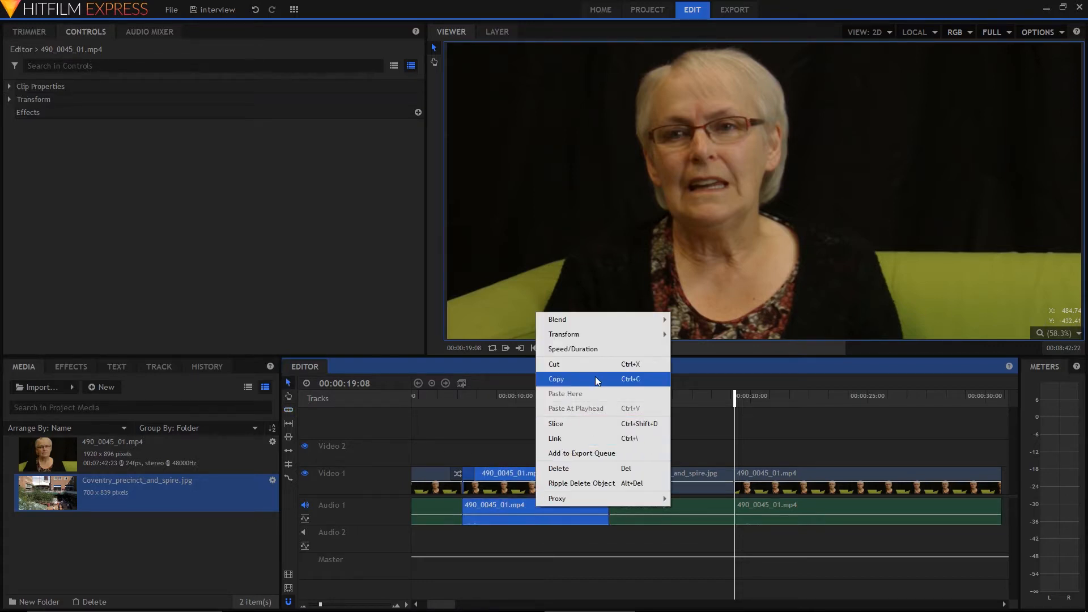
{"action": "left_click", "coordinate": [595, 438]}
{"action": "left_click_drag", "start_coordinate": [663, 433], "coordinate": [688, 506]}
{"action": "right_click", "coordinate": [689, 508]}
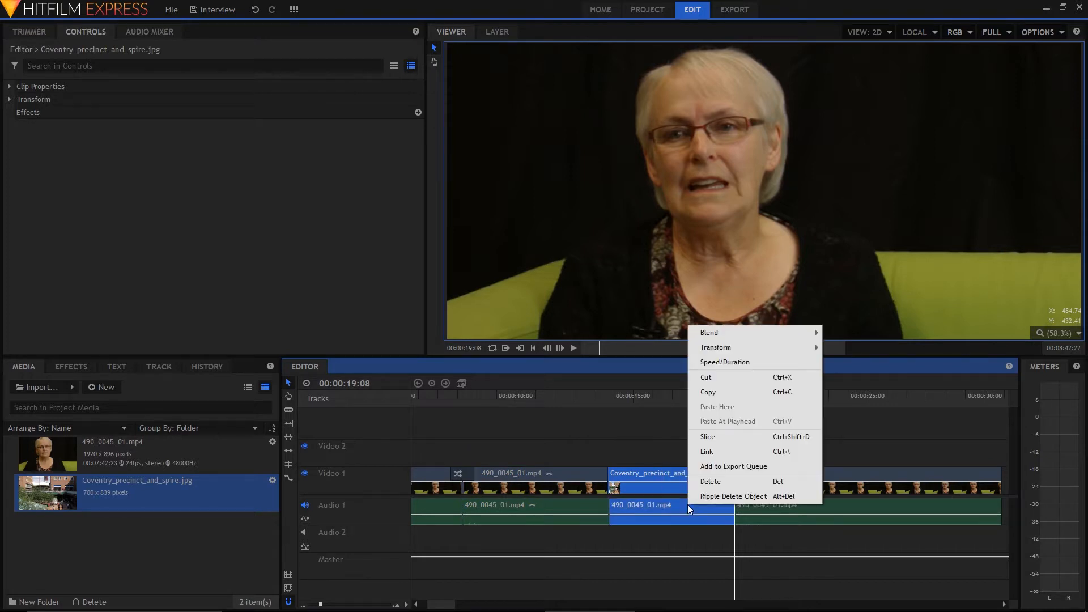
{"action": "left_click", "coordinate": [735, 452]}
{"action": "left_click", "coordinate": [821, 509]}
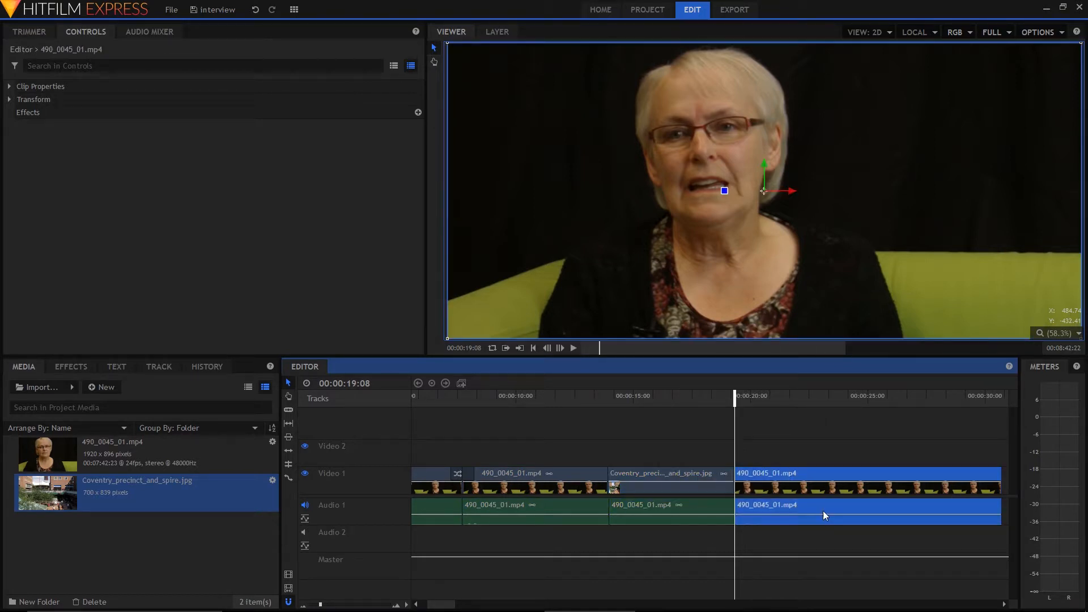
{"action": "right_click", "coordinate": [819, 505]}
{"action": "left_click", "coordinate": [848, 436]}
Undo the clip links and the slices in the Audio 1 clip
{"action": "key", "text": "ctrl+z"}
{"action": "key", "text": "ctrl+z"}
{"action": "key", "text": "ctrl+z"}
{"action": "key", "text": "ctrl+z"}
{"action": "key", "text": "ctrl+z"}
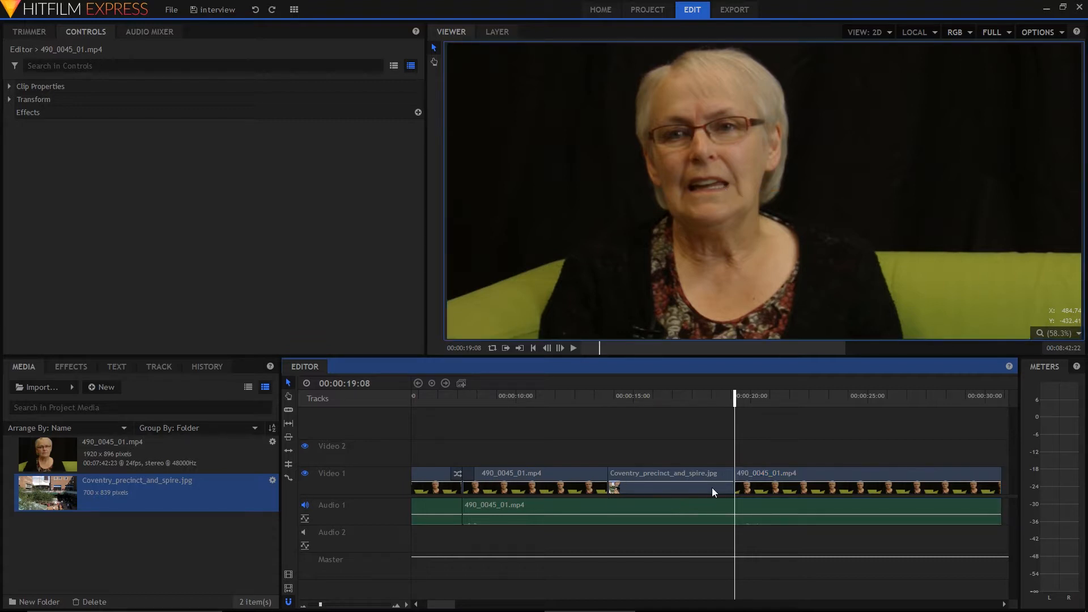
Try moving the interview clip before the Coventry image and its unlinked audio later one at a time, and undo both moves
{"action": "left_click_drag", "start_coordinate": [538, 470], "coordinate": [617, 478]}
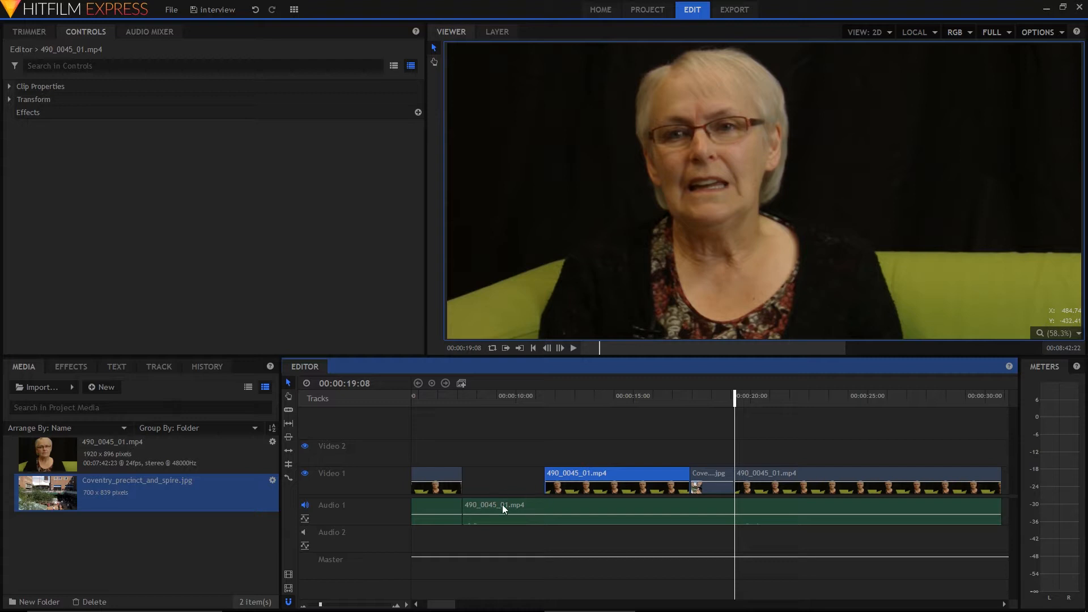
{"action": "left_click_drag", "start_coordinate": [502, 505], "coordinate": [584, 505]}
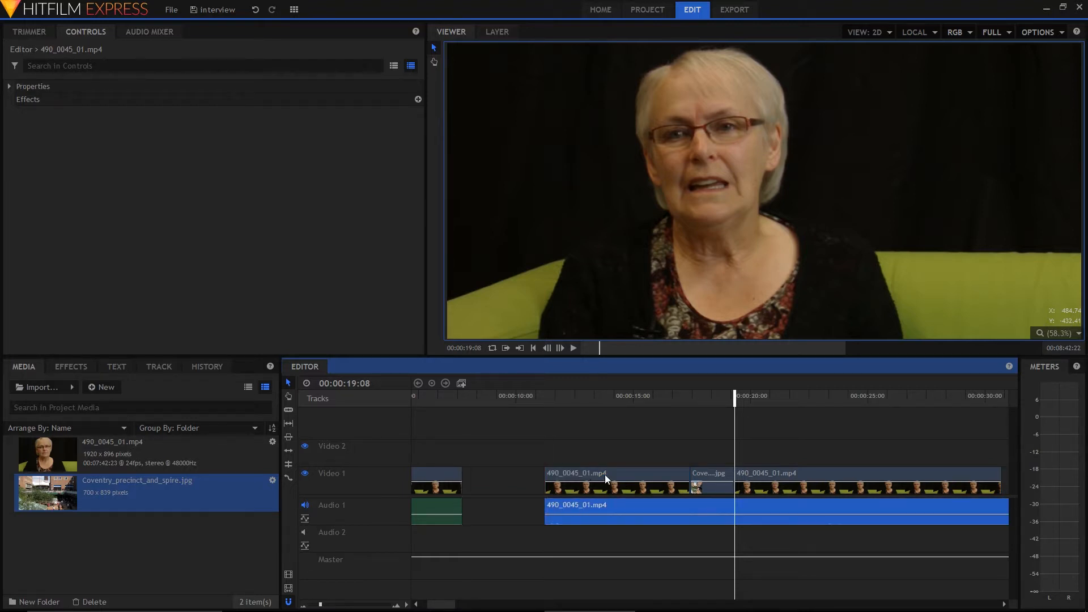
{"action": "key", "text": "ctrl+z"}
{"action": "key", "text": "ctrl+z"}
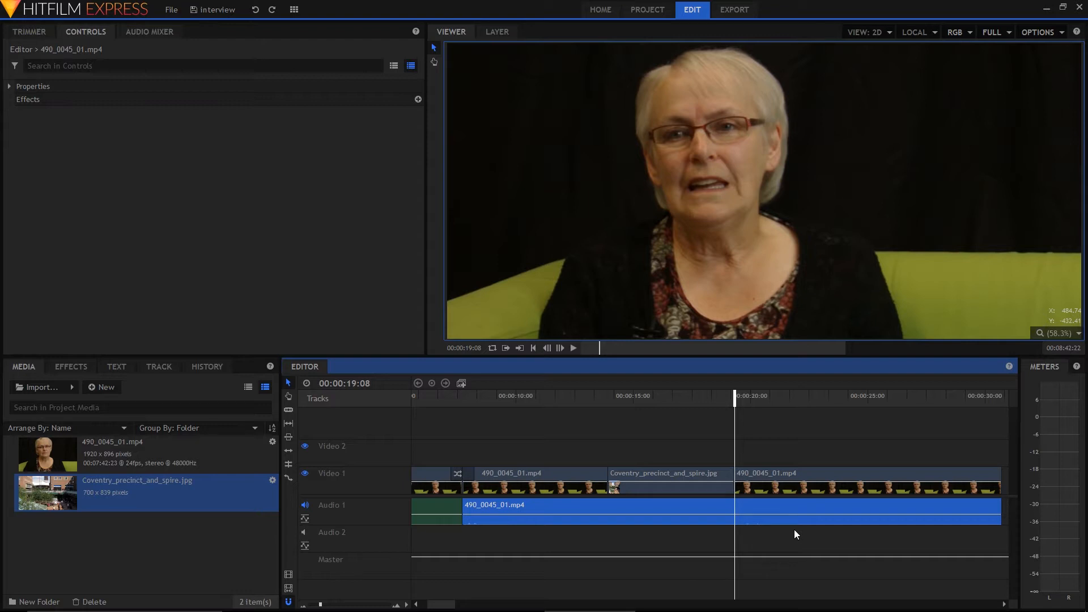
Try adjusting the cut under the Cross Dissolve at 00:00:07:18 with the Ripple Edit tool
{"action": "left_click", "coordinate": [458, 474]}
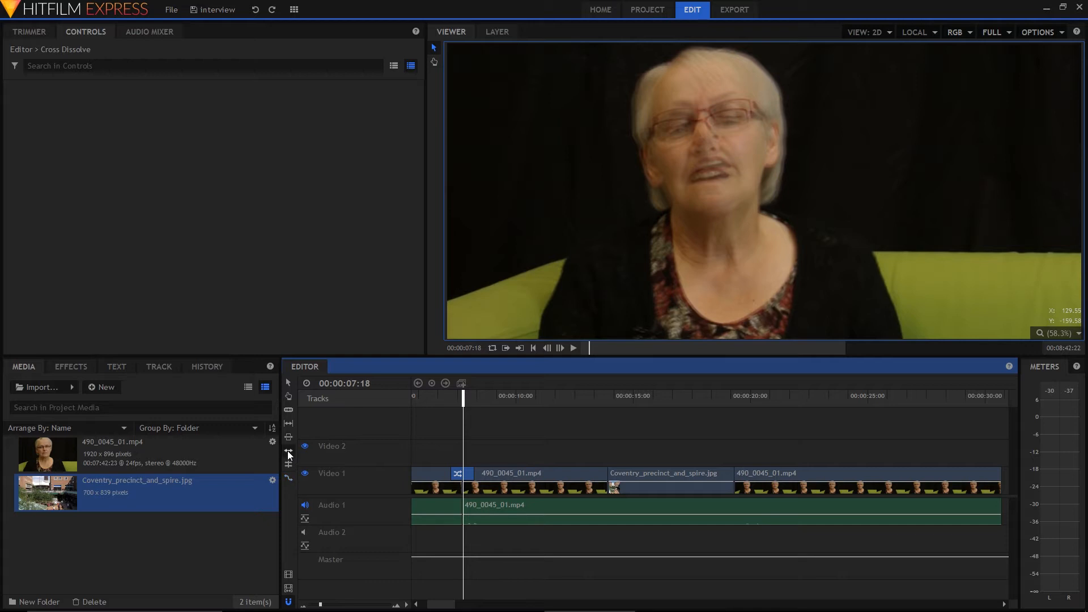
{"action": "left_click", "coordinate": [288, 451]}
{"action": "left_click_drag", "start_coordinate": [321, 604], "coordinate": [325, 606]}
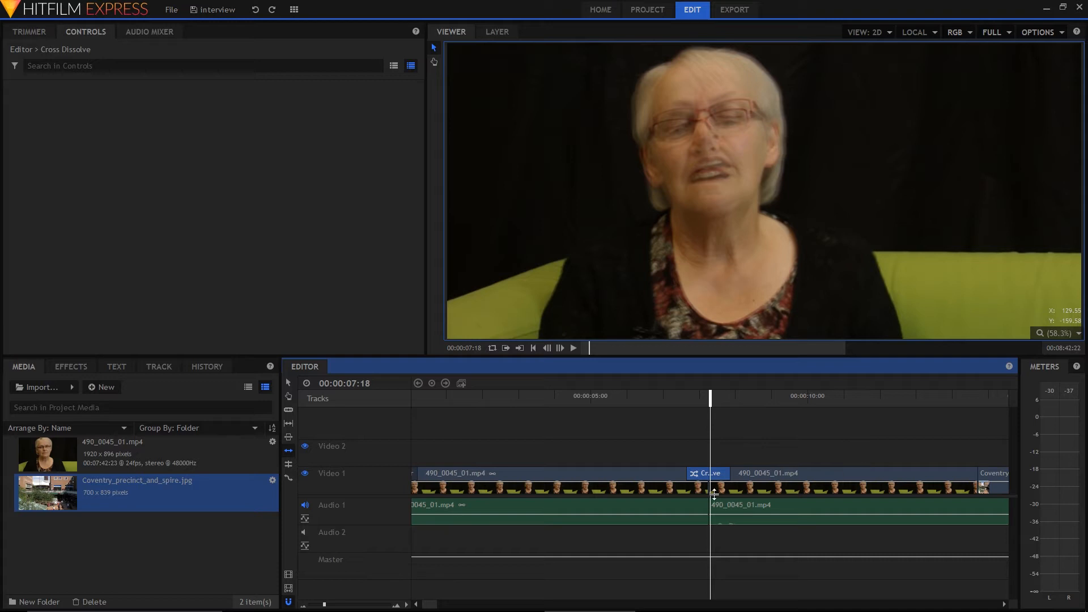
{"action": "left_click", "coordinate": [706, 494]}
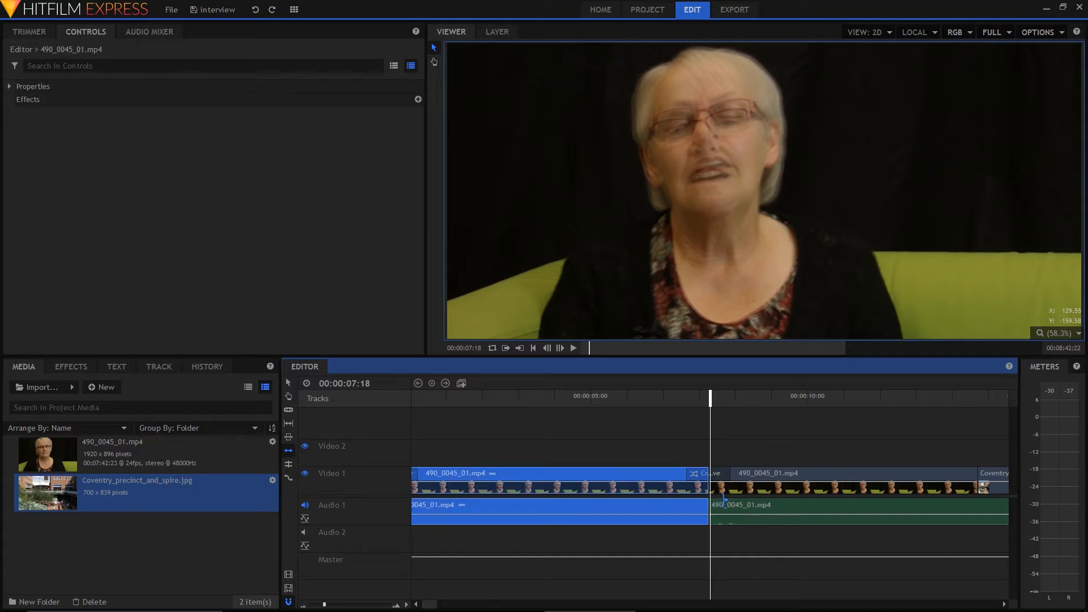
{"action": "left_click_drag", "start_coordinate": [725, 498], "coordinate": [848, 497]}
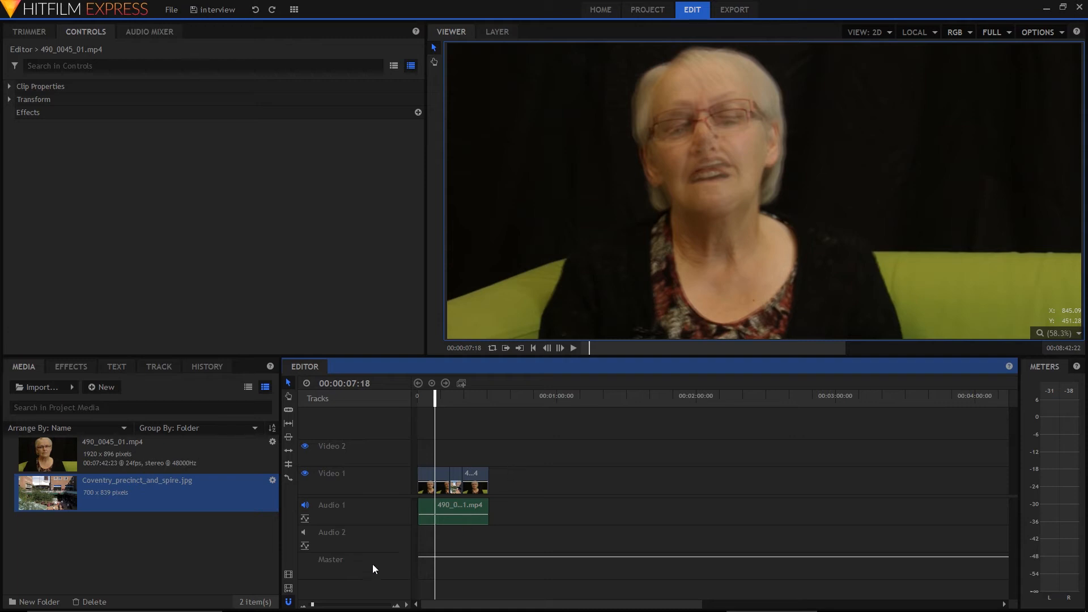
Move all the interview video, image and audio clips together about 38 seconds later, leaving room at the timeline's start
{"action": "left_click_drag", "start_coordinate": [517, 445], "coordinate": [409, 532]}
{"action": "left_click", "coordinate": [510, 446]}
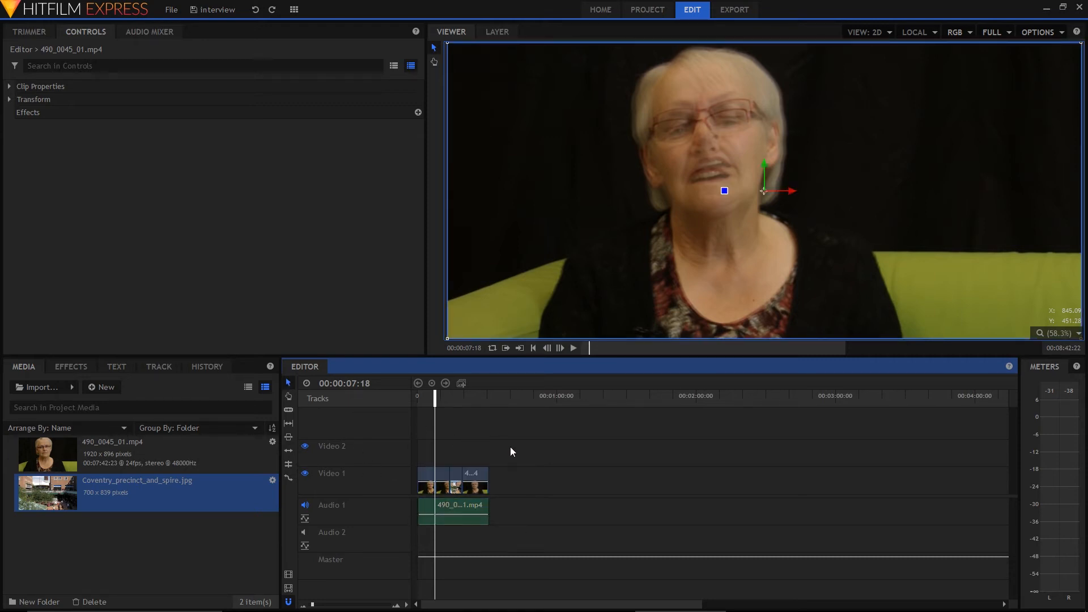
{"action": "left_click_drag", "start_coordinate": [437, 520], "coordinate": [413, 529]}
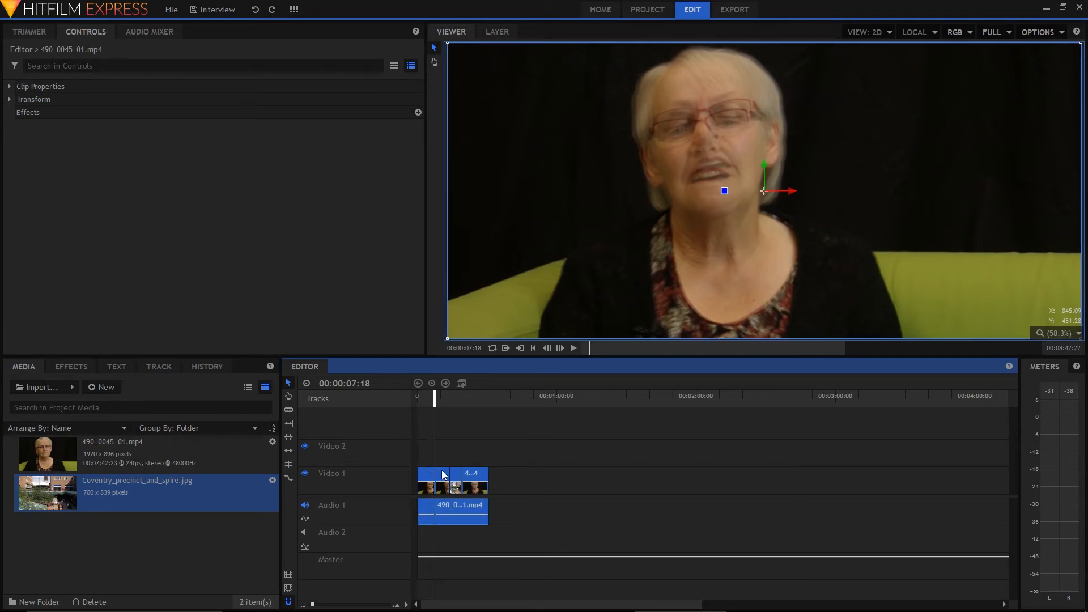
{"action": "left_click_drag", "start_coordinate": [429, 476], "coordinate": [518, 477]}
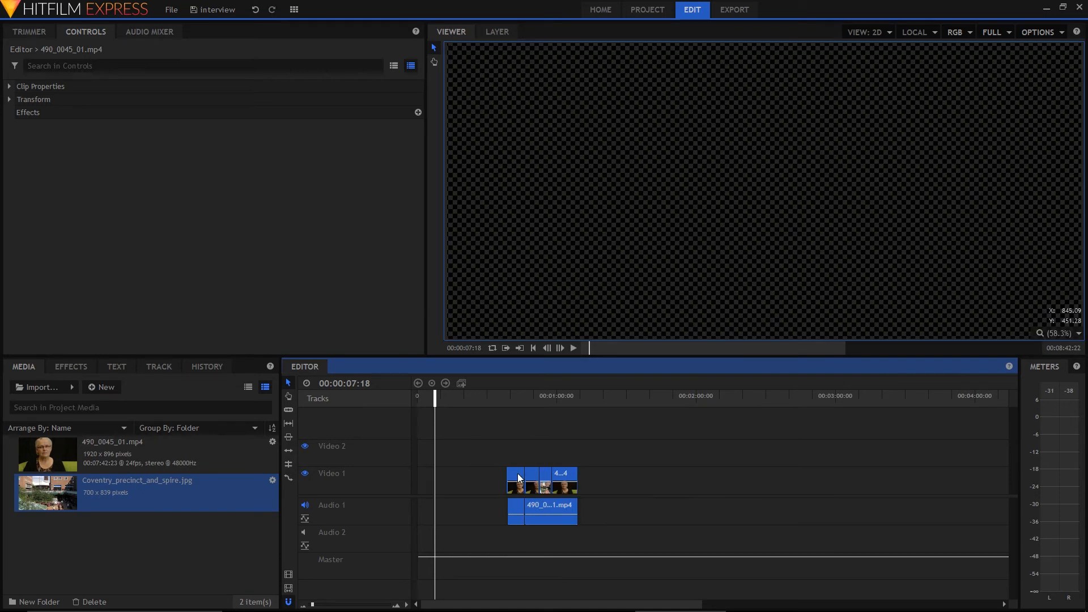
{"action": "left_click", "coordinate": [488, 448]}
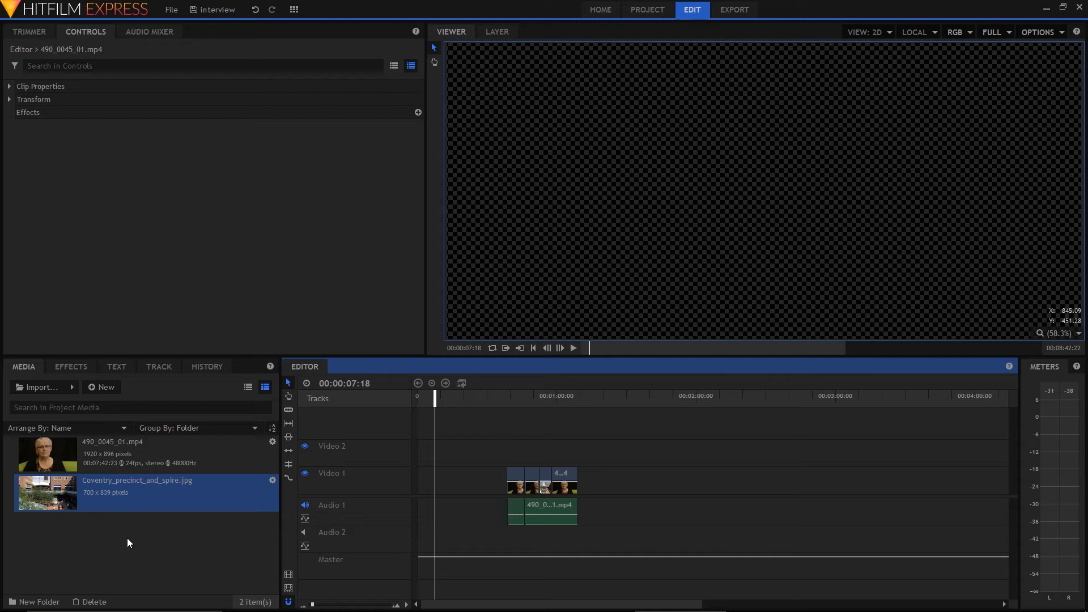
Import the ident video from the Footage folder and place it on Video 1 so that it ends at 00:00:07:18
{"action": "left_click", "coordinate": [37, 389]}
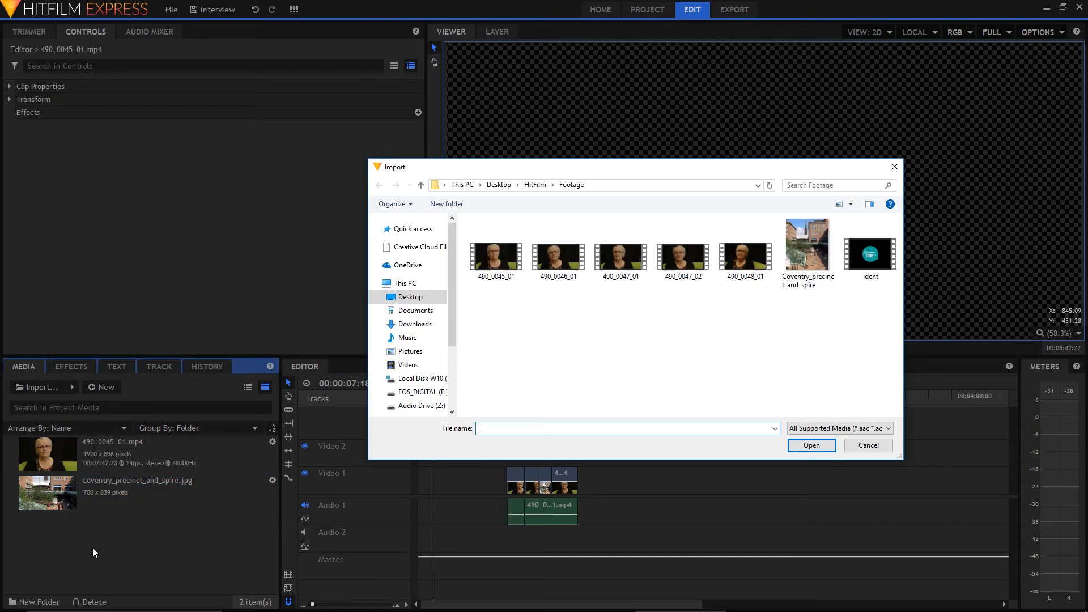
{"action": "left_click", "coordinate": [880, 255]}
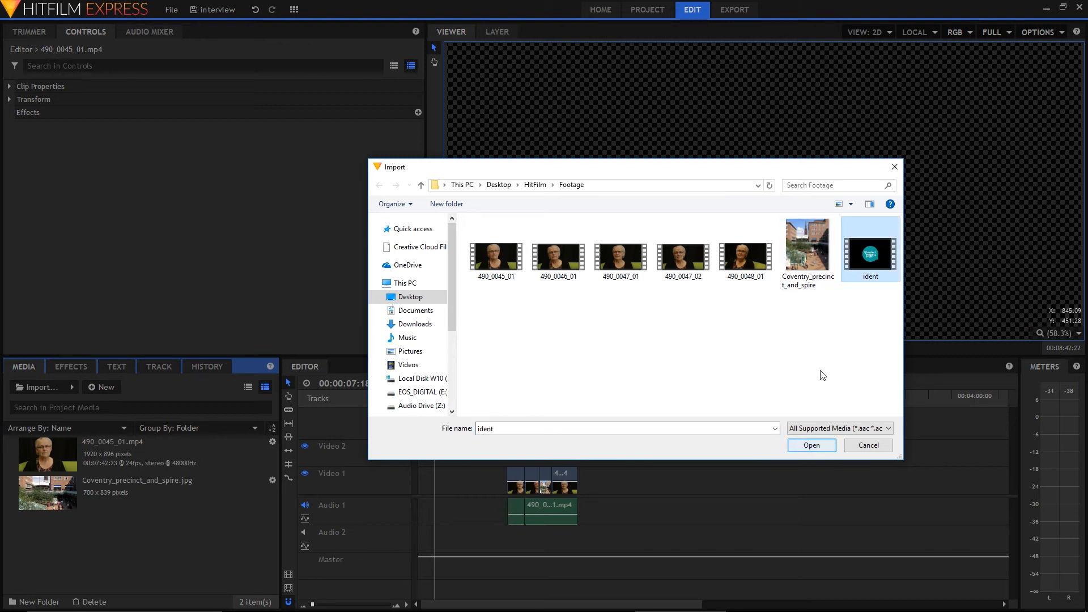
{"action": "left_click", "coordinate": [810, 445]}
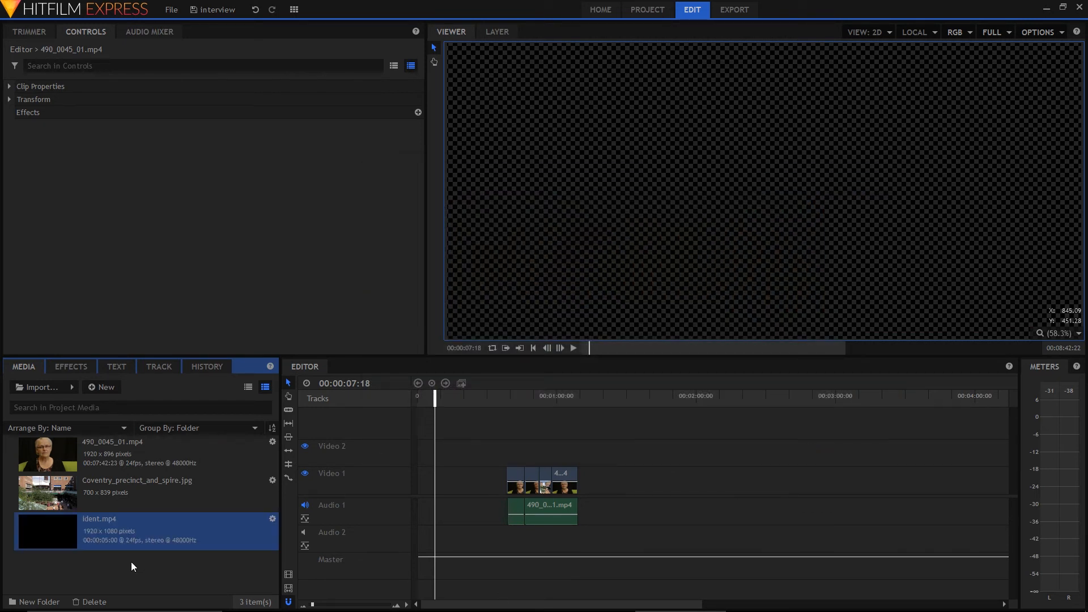
{"action": "left_click_drag", "start_coordinate": [69, 538], "coordinate": [428, 491]}
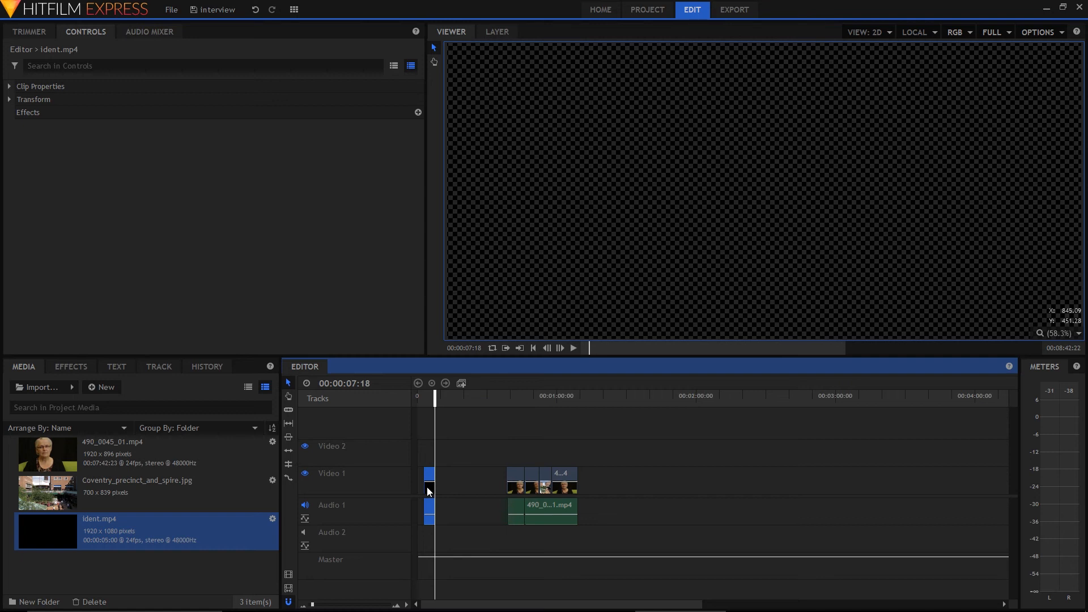
Move all the interview clips back together so they start directly after the ident clip
{"action": "left_click", "coordinate": [613, 457]}
{"action": "left_click_drag", "start_coordinate": [602, 457], "coordinate": [481, 549]}
{"action": "left_click_drag", "start_coordinate": [517, 478], "coordinate": [441, 443]}
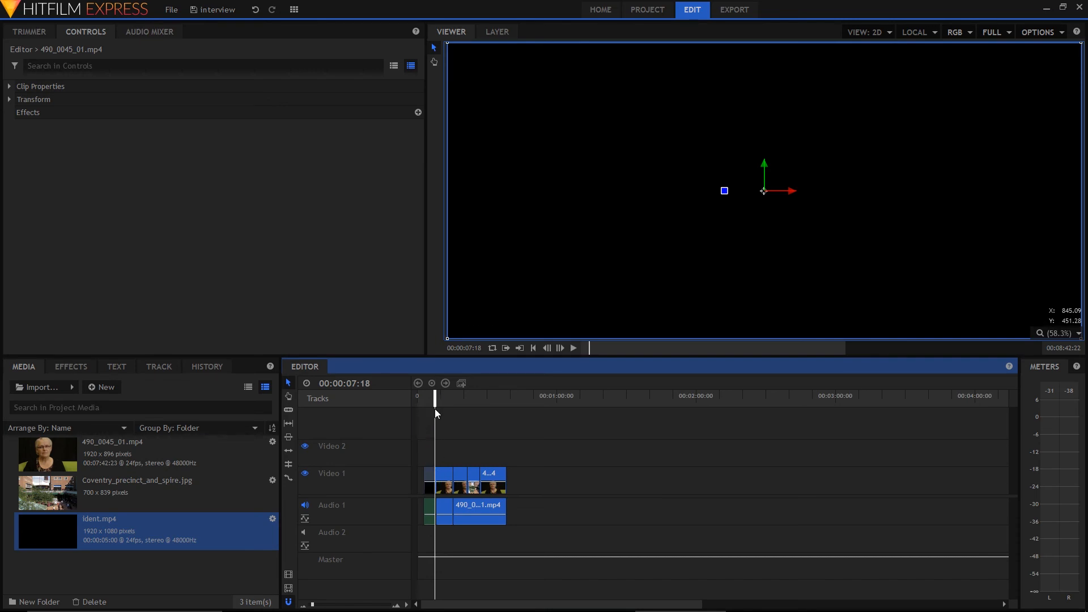
Play the timeline from the beginning to review the ident leading into the interview, and return the playhead to 00:00:00:00
{"action": "left_click_drag", "start_coordinate": [434, 399], "coordinate": [411, 404]}
{"action": "key", "text": "space"}
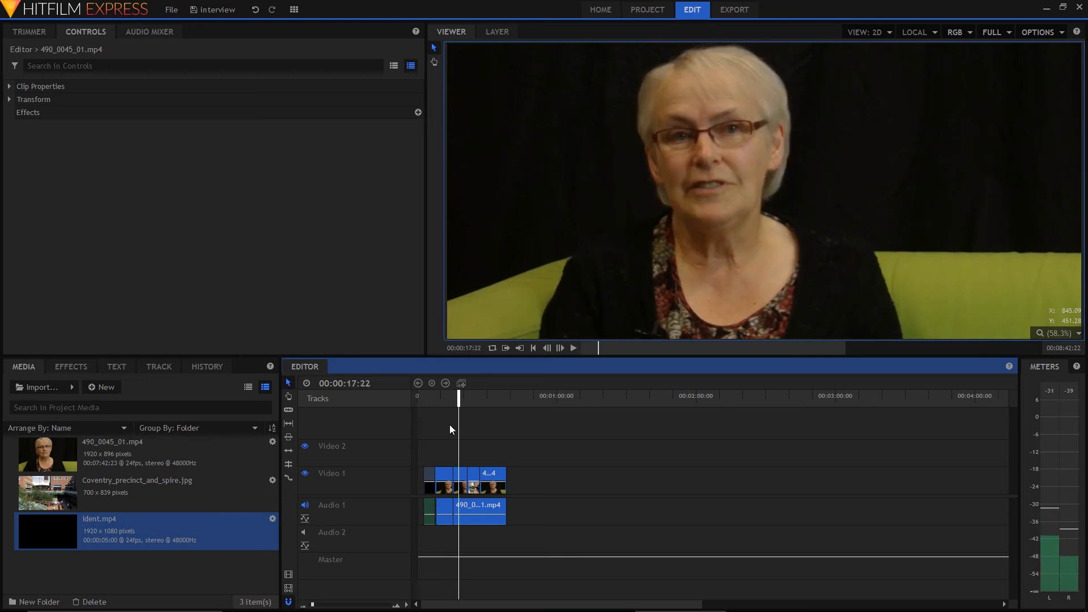
{"action": "left_click_drag", "start_coordinate": [459, 399], "coordinate": [412, 399]}
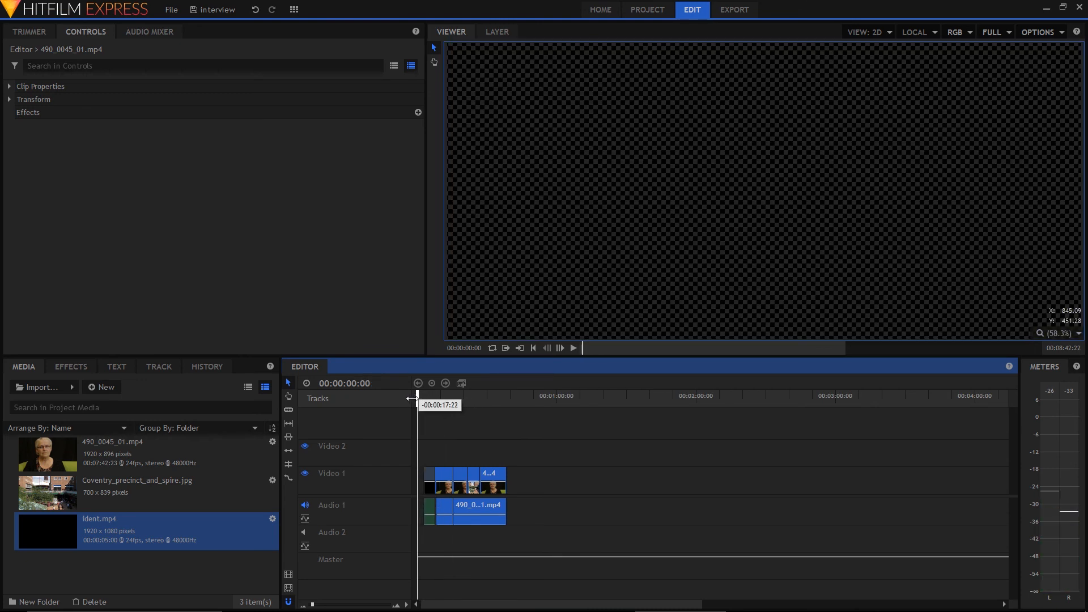